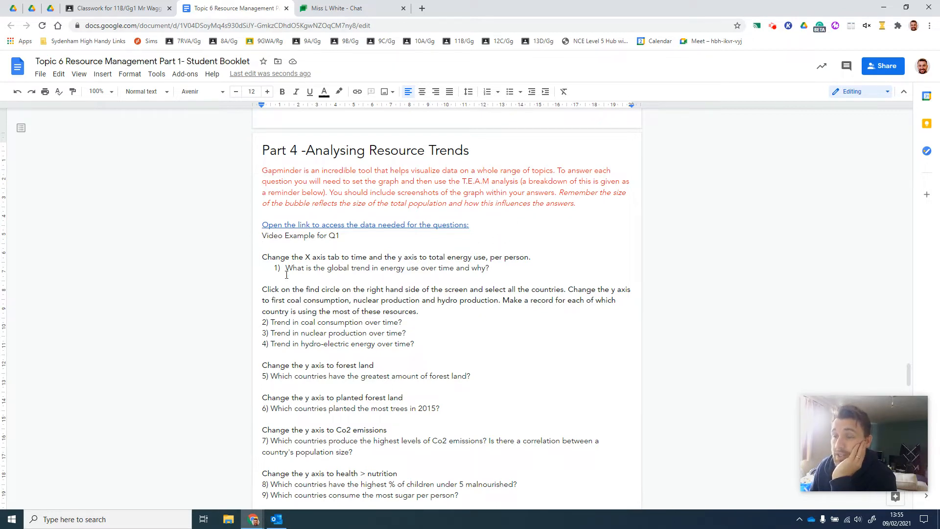
Review the global energy use question in Part 4 of the booklet and open its linked Gapminder data page
scroll(287, 275, "down", 1)
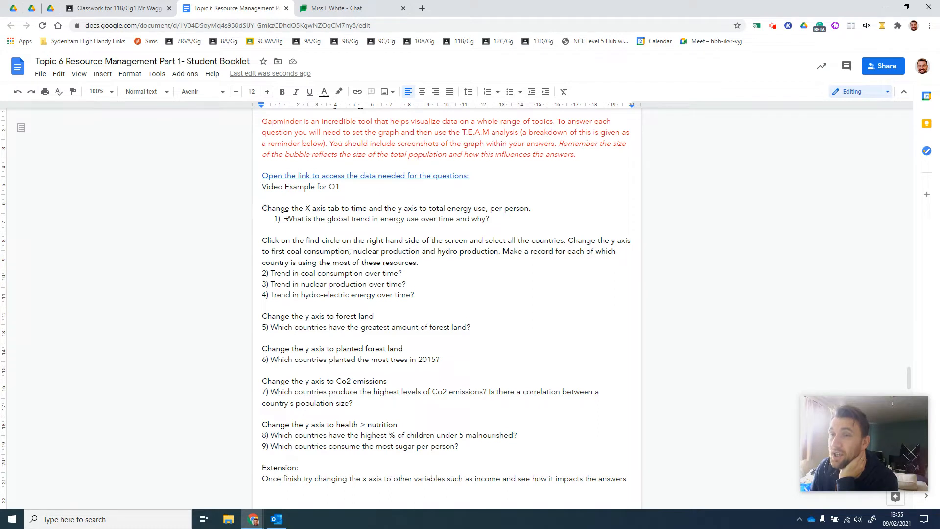
left_click_drag(286, 215, 489, 223)
left_click(491, 220)
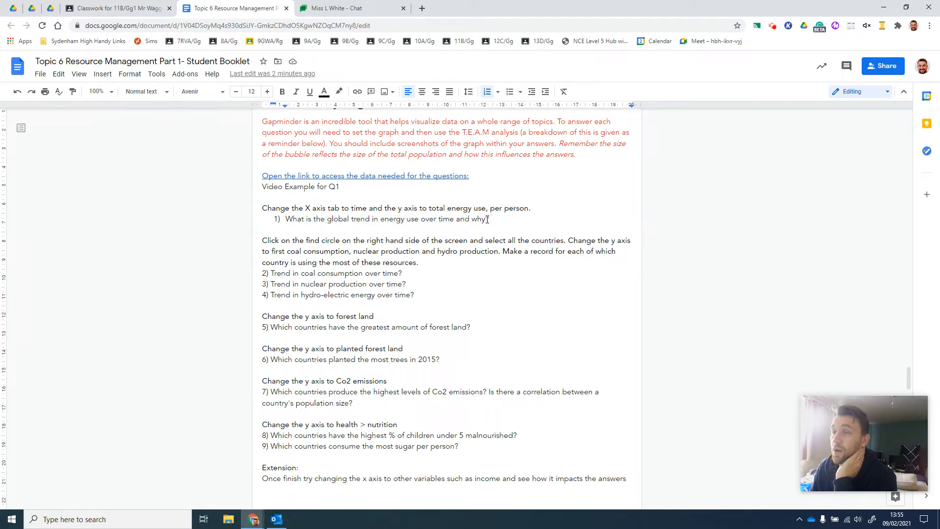
left_click(405, 176)
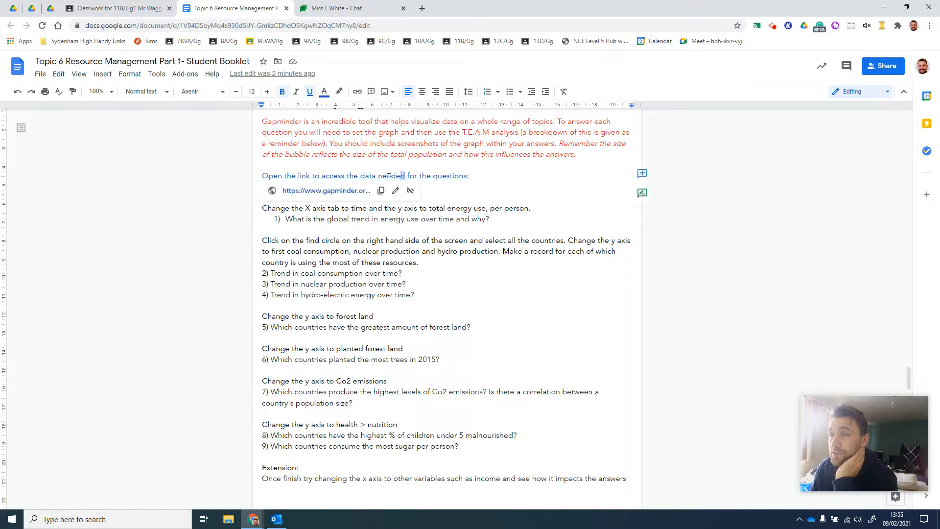
left_click(330, 194)
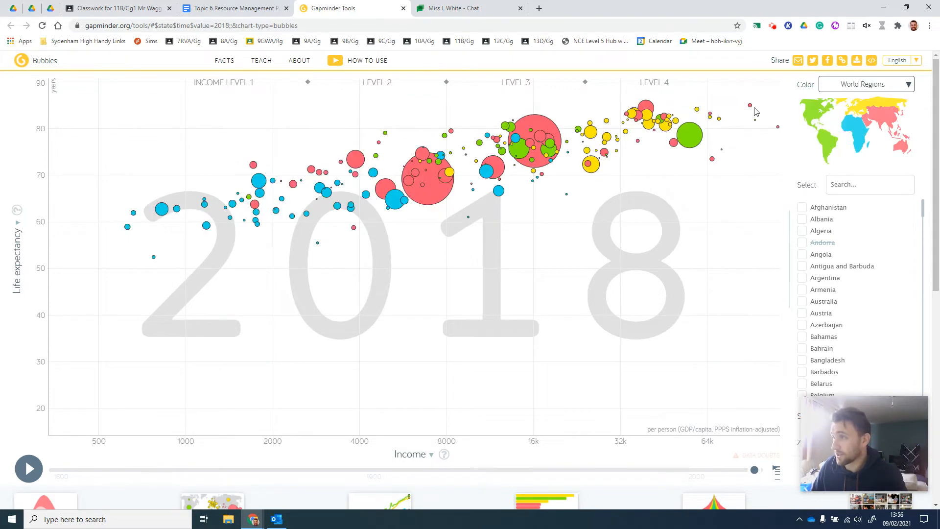
Set the bubble chart's X axis to Time
mouse_move(751, 111)
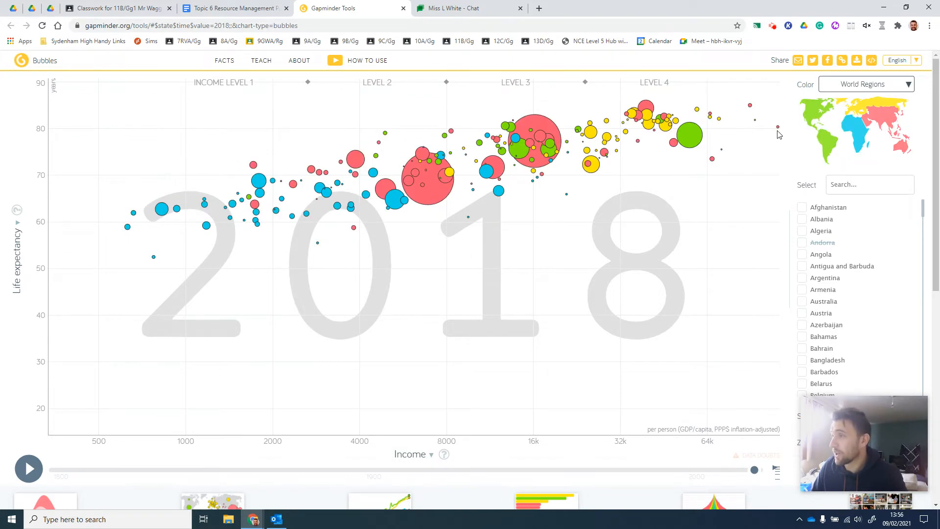
mouse_move(779, 132)
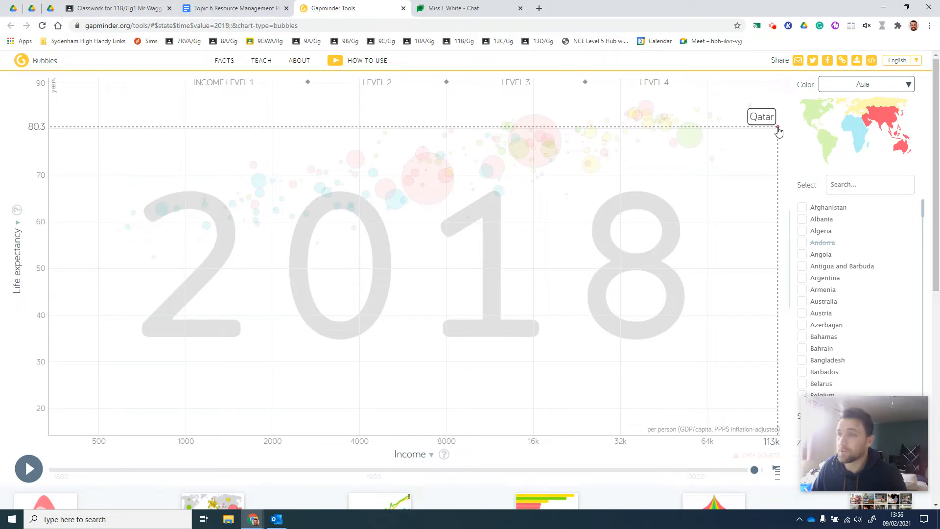
mouse_move(154, 257)
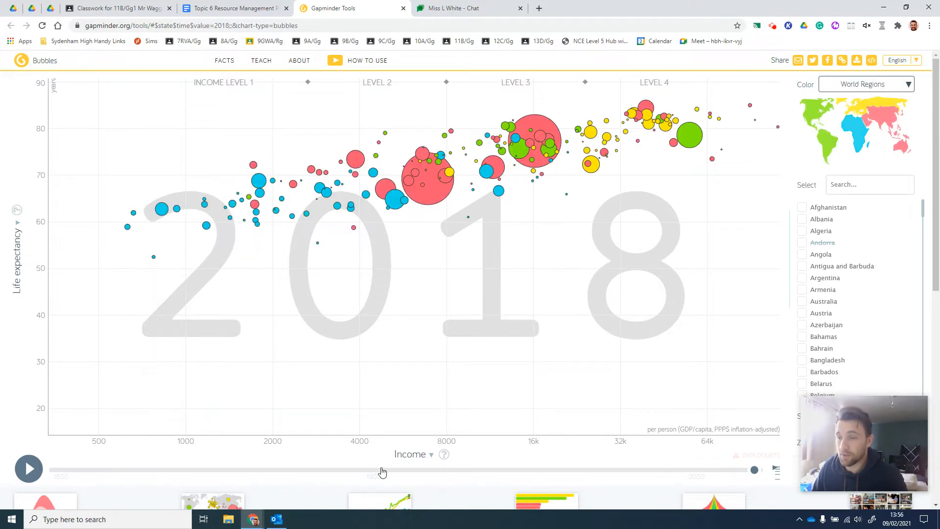
left_click(424, 454)
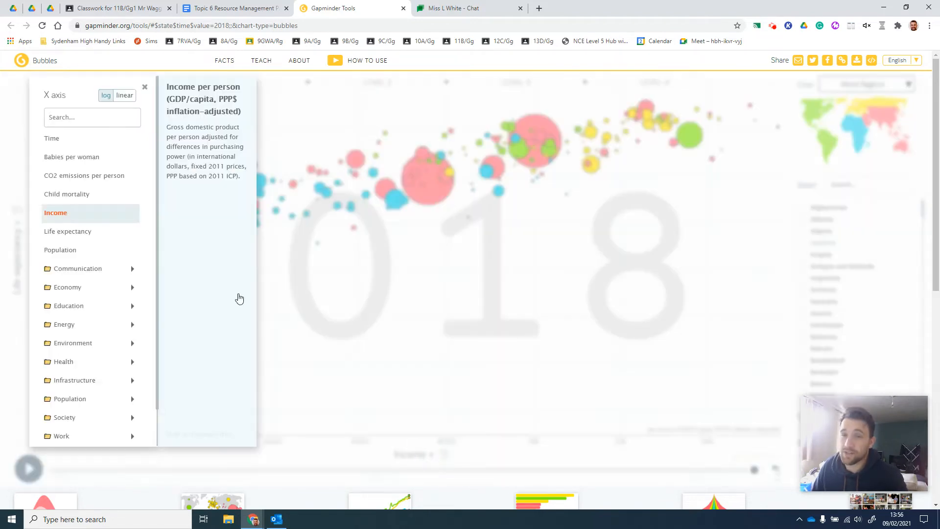
mouse_move(81, 146)
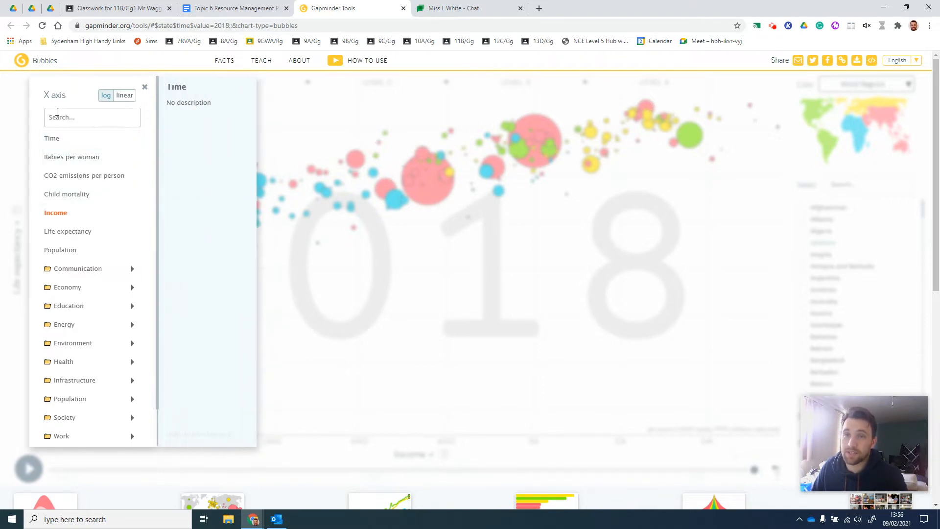
left_click(55, 140)
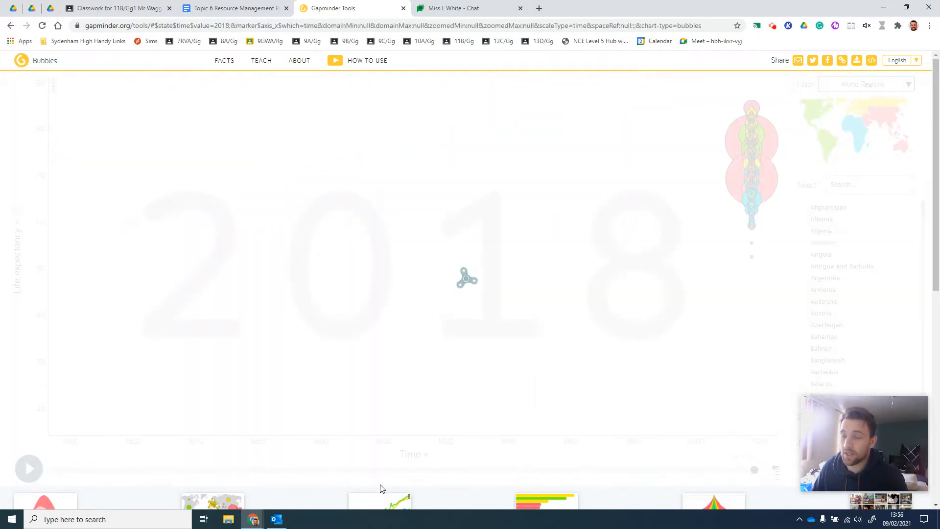
left_click(417, 456)
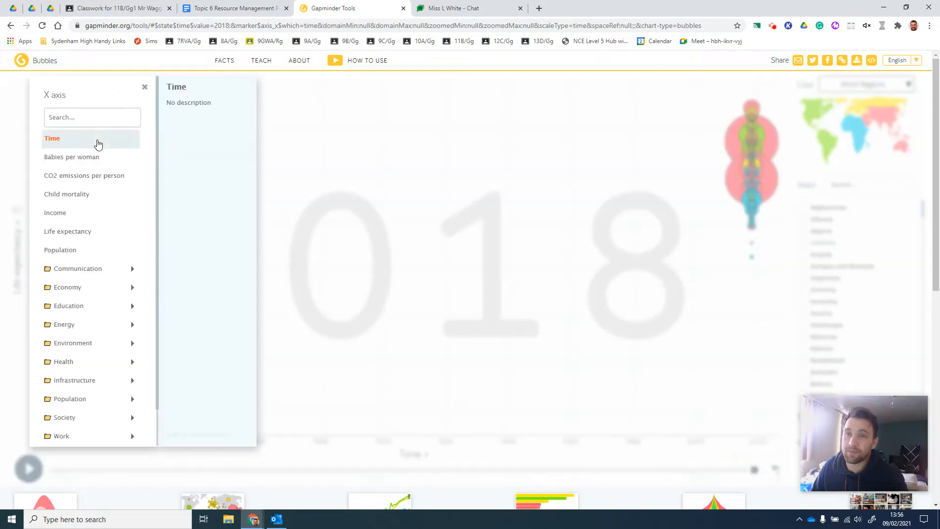
left_click(336, 130)
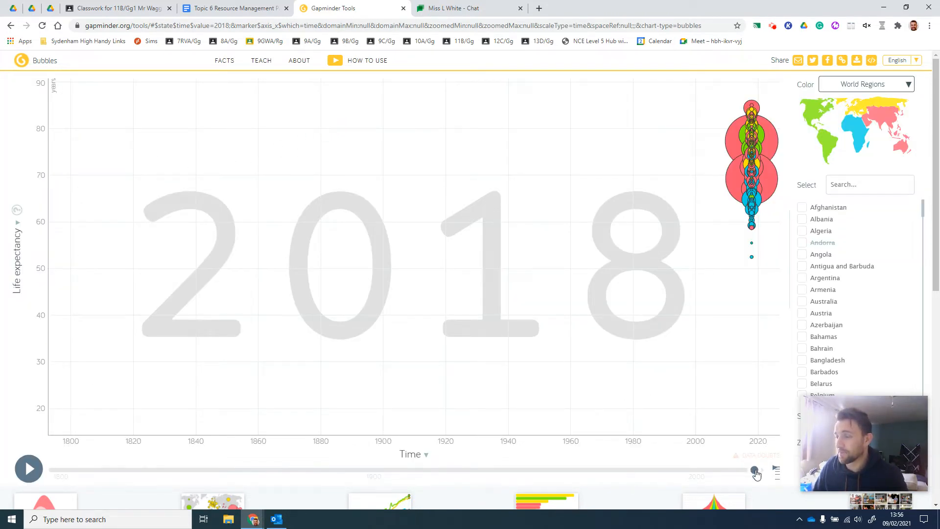
Move the chart's timeline back to 1800
left_click_drag(755, 470, 218, 472)
left_click_drag(137, 492, 41, 524)
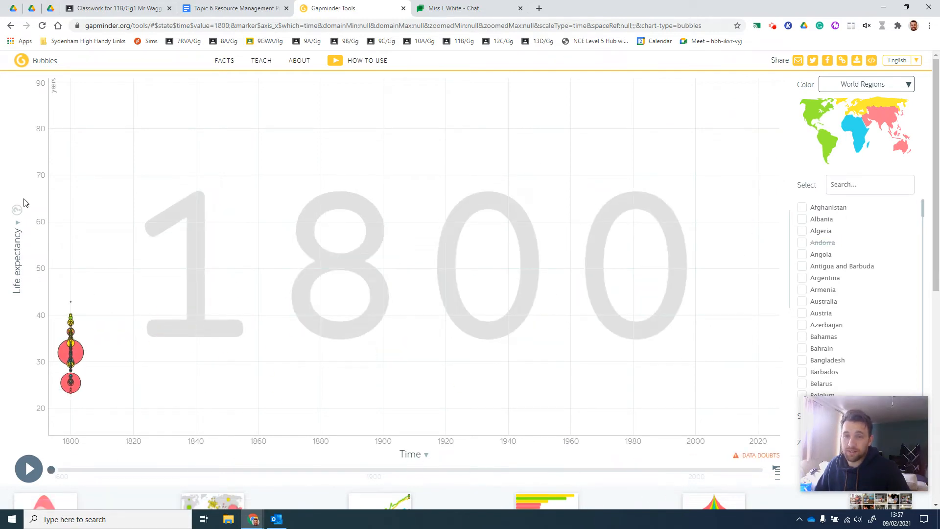
mouse_move(840, 429)
left_mouse_down()
mouse_move(829, 307)
mouse_move(846, 437)
left_mouse_up()
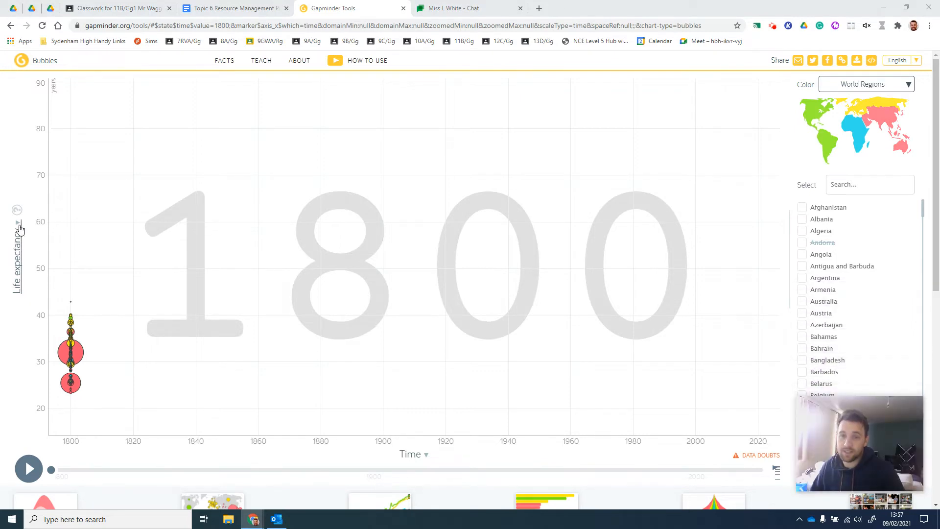
Set the chart's Y axis to Energy use, per person, from the Total group of the Energy data
left_click(17, 238)
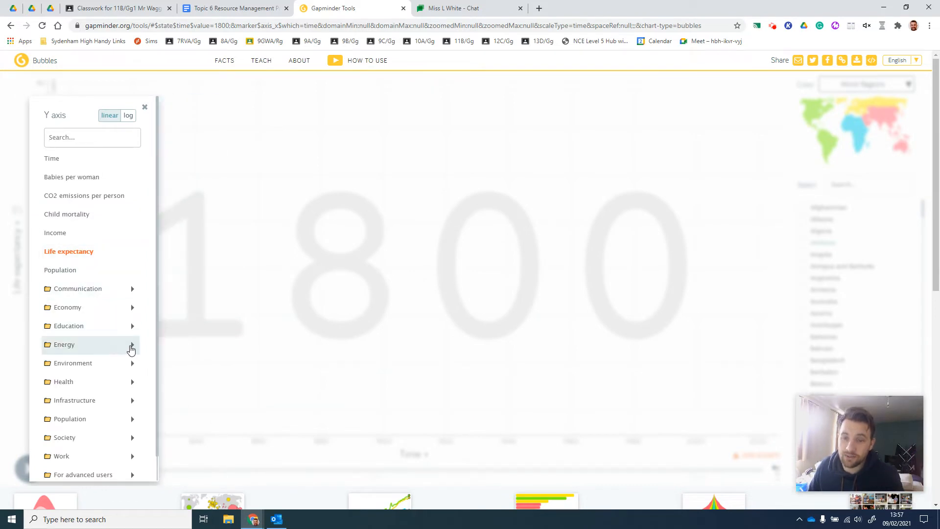
scroll(125, 328, "down", 1)
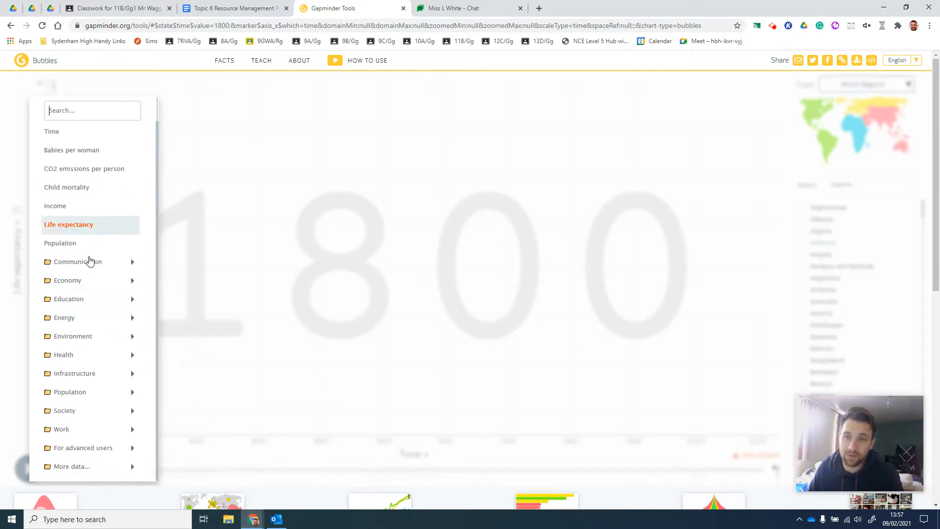
left_click(17, 265)
left_click(17, 231)
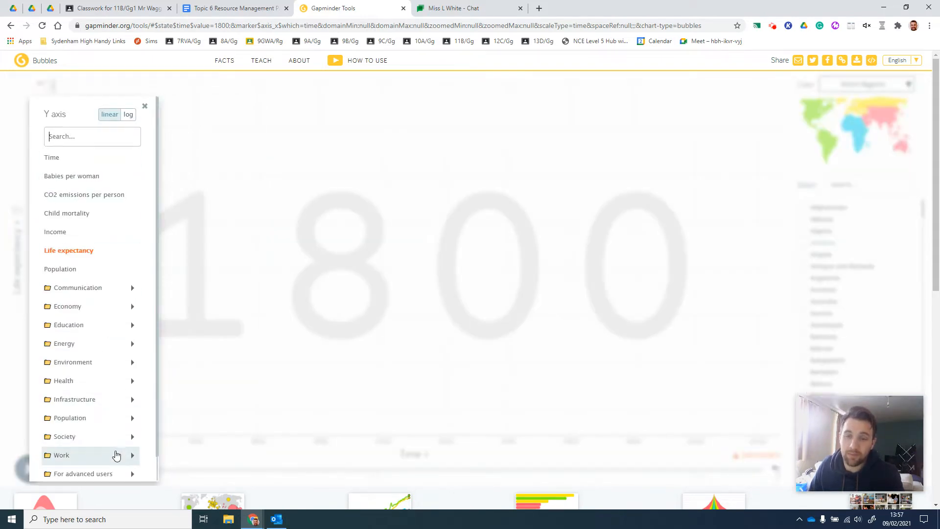
scroll(116, 453, "down", 2)
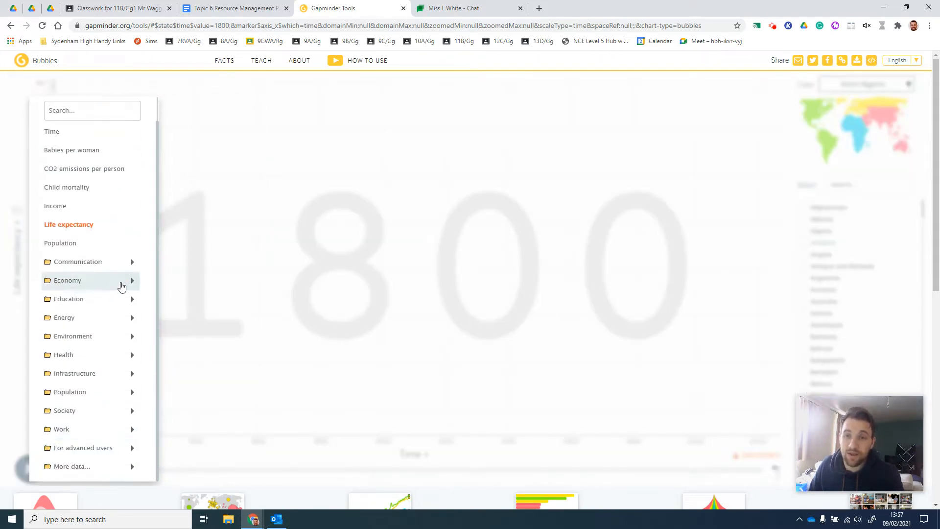
left_click(133, 318)
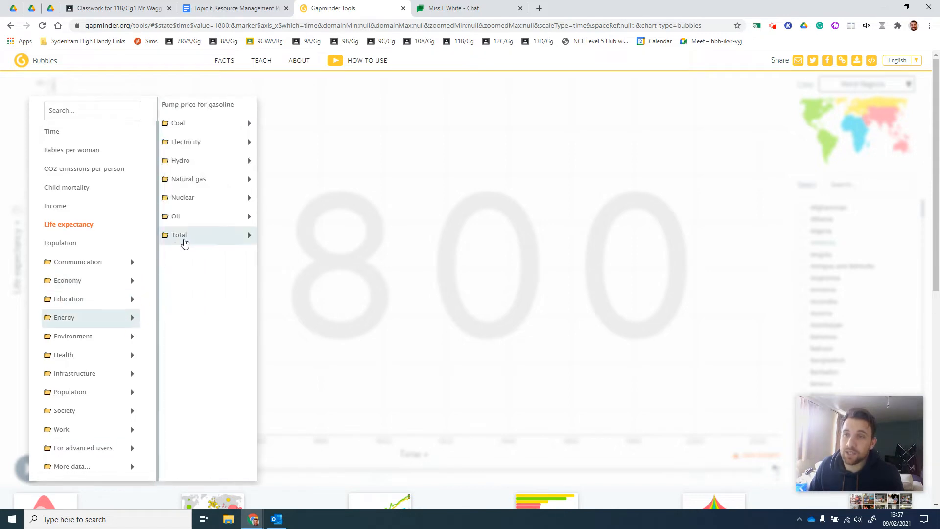
left_click(236, 238)
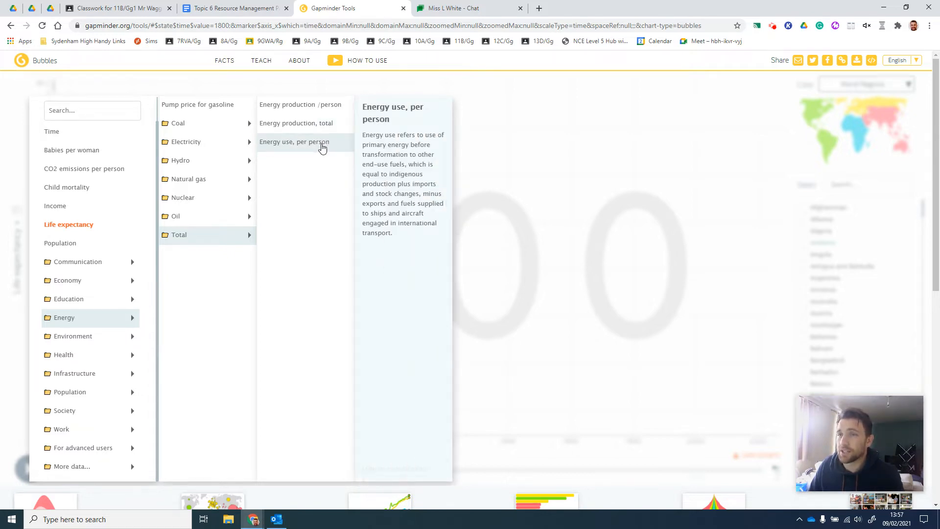
left_click(321, 145)
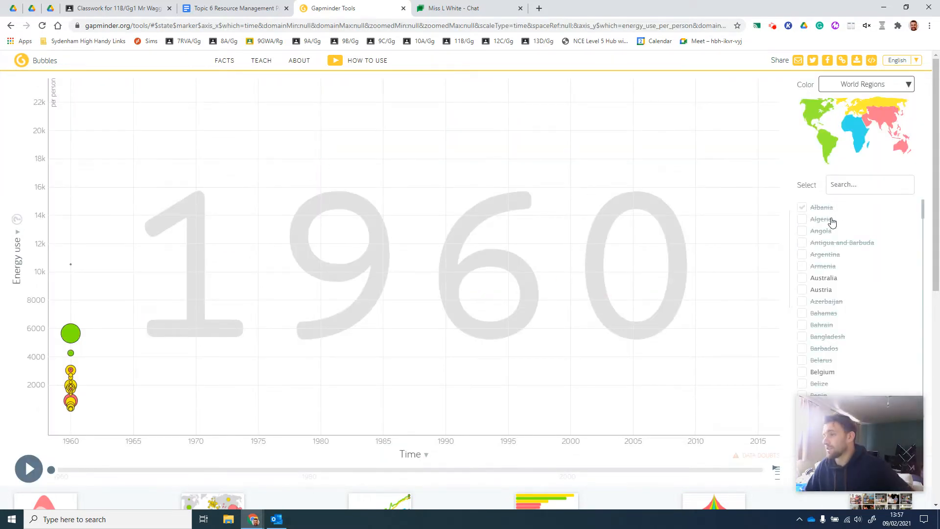
Check which countries have data in the country list and advance the timeline through 1968 to 1971
left_click(828, 372)
left_click(828, 372)
scroll(835, 363, "down", 2)
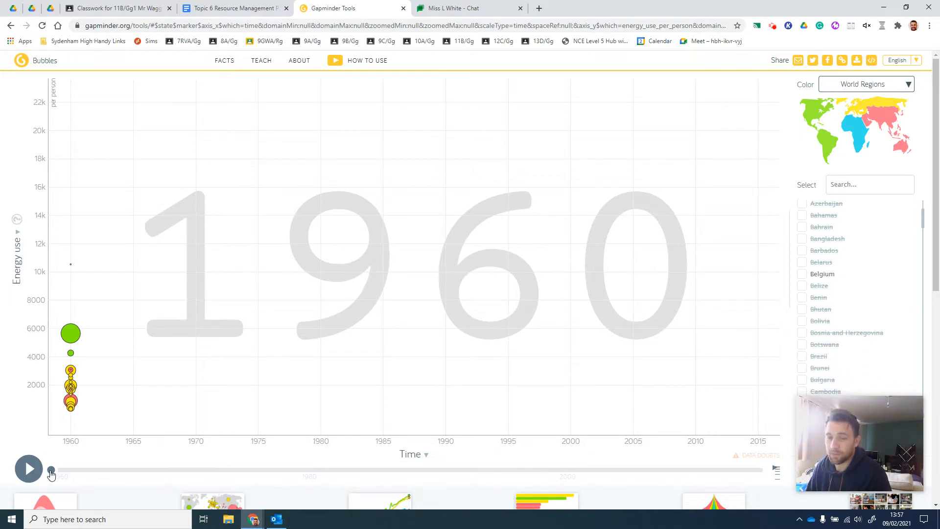
left_click_drag(51, 471, 156, 471)
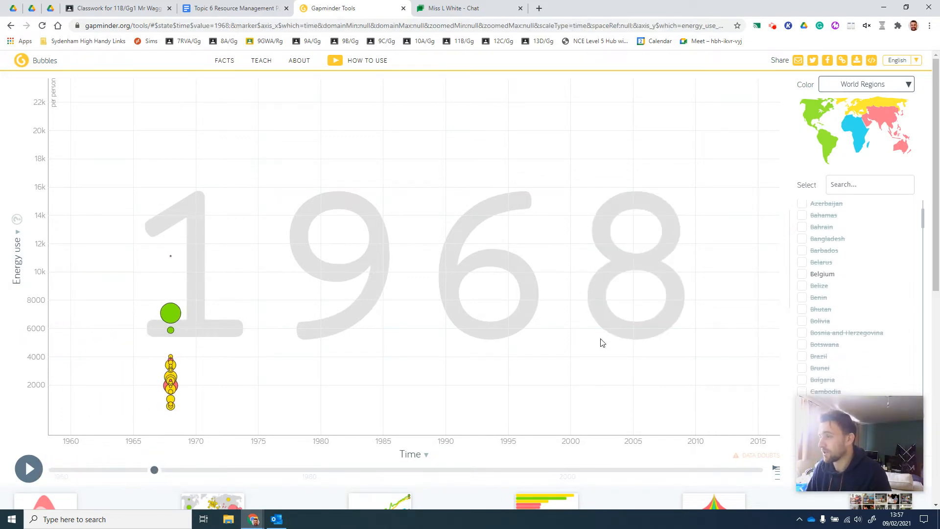
scroll(884, 304, "down", 4)
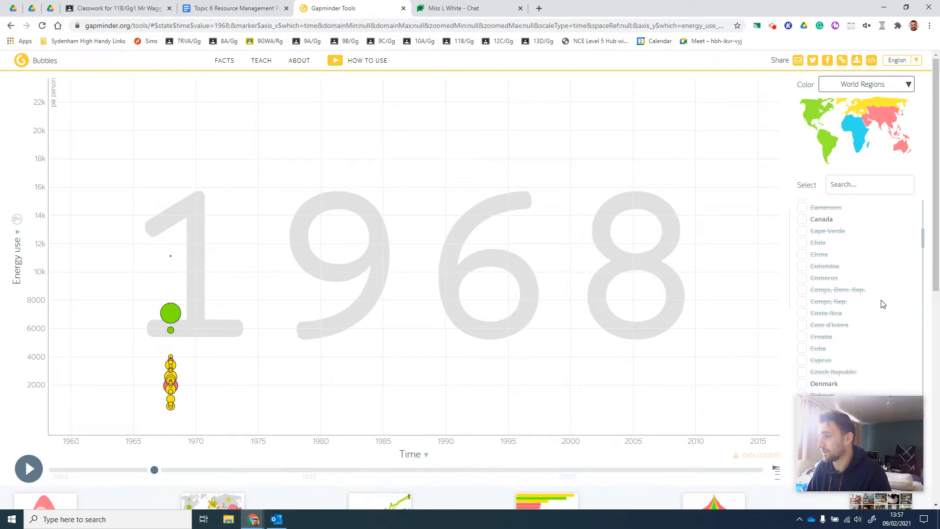
scroll(883, 304, "up", 1)
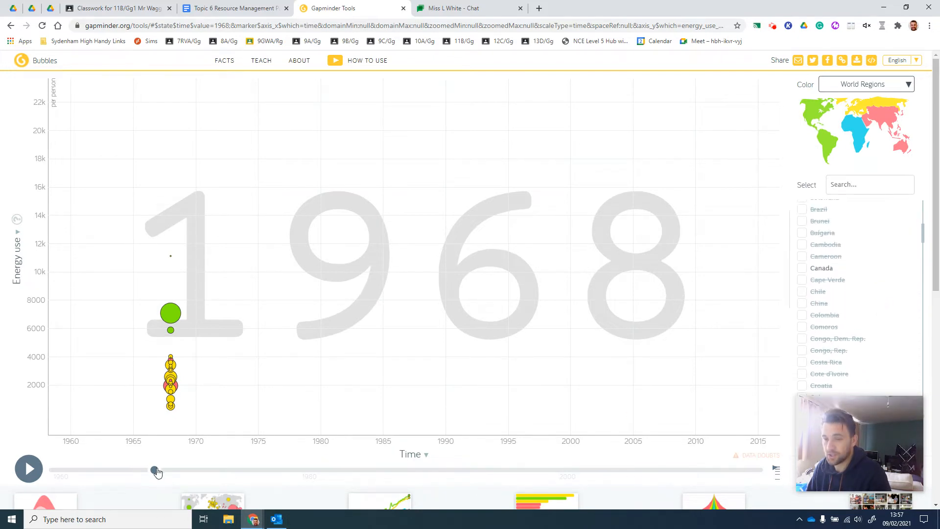
left_click_drag(156, 472, 192, 485)
Set the time axis range in the chart options to a minimum of 1975 and a maximum of 2020
left_click_drag(827, 426, 827, 340)
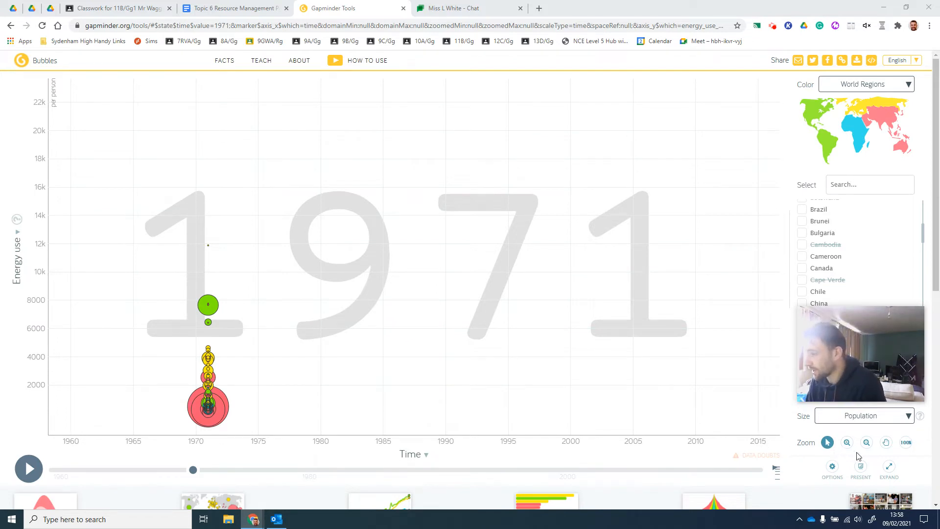
left_click_drag(862, 363, 688, 463)
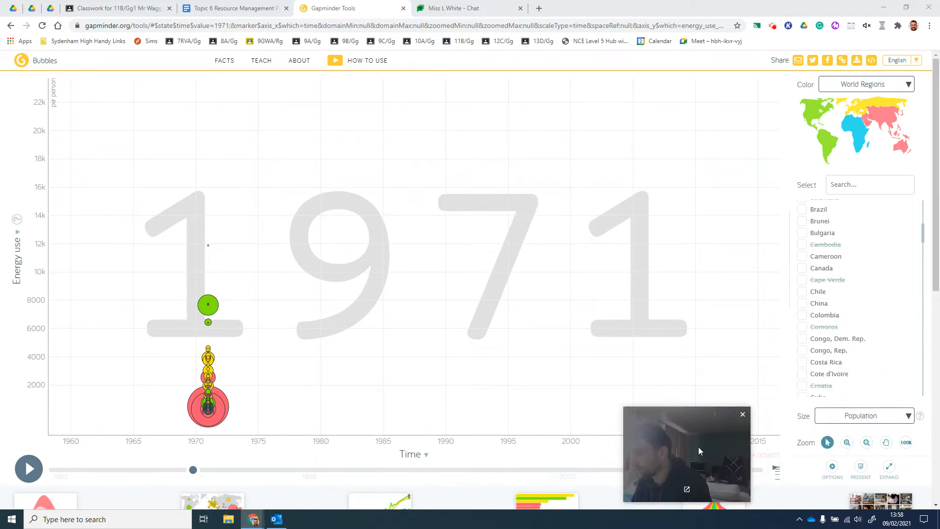
left_click(834, 468)
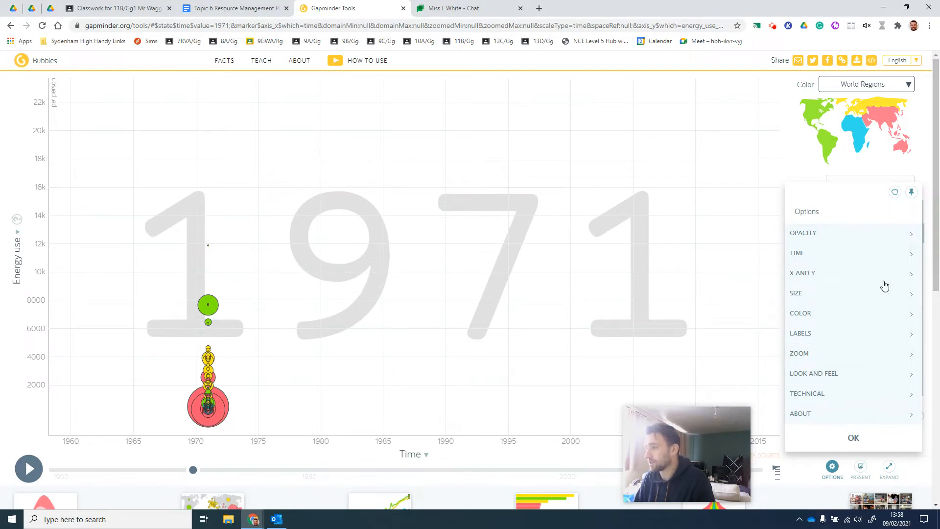
left_click(907, 250)
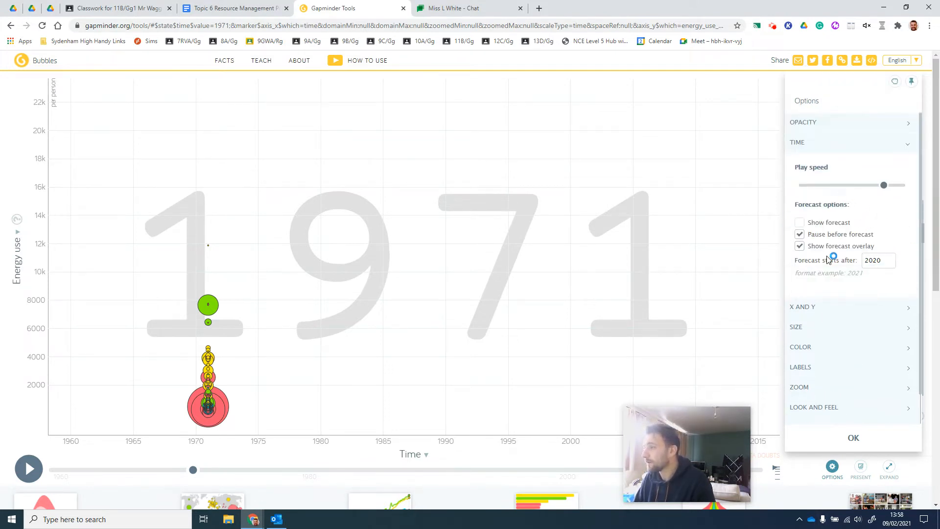
left_click(857, 308)
left_click(837, 214)
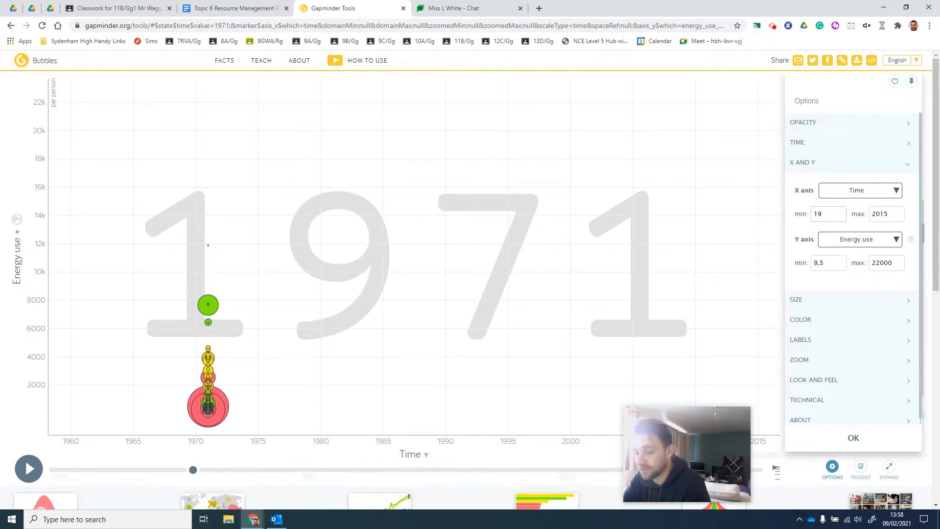
type("75")
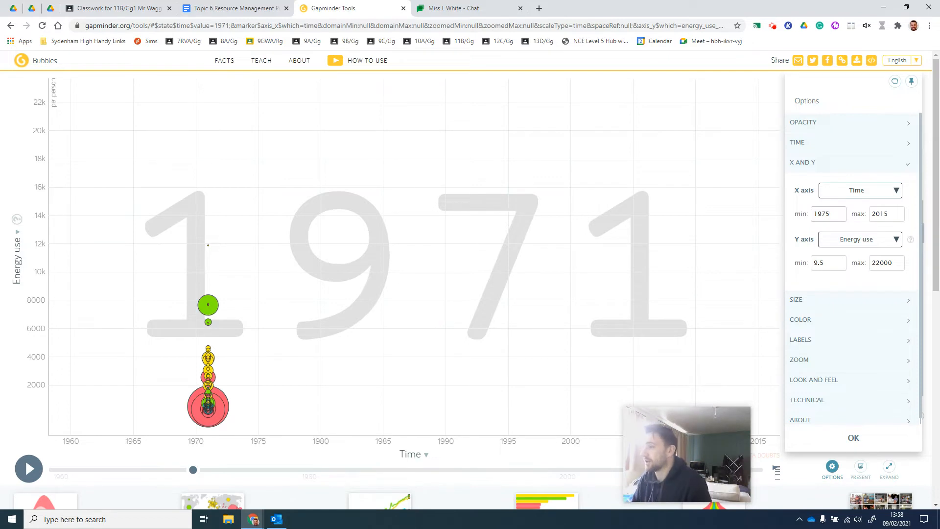
double_click(888, 217)
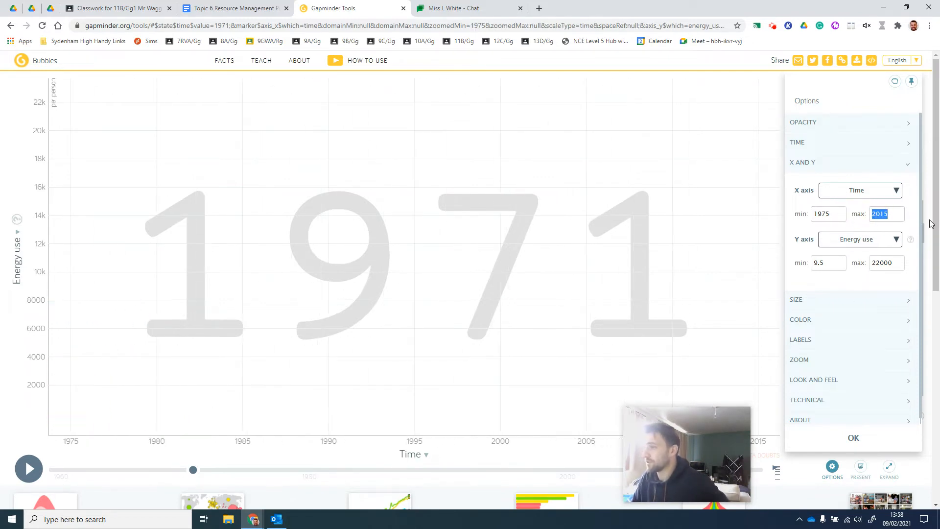
type("2020")
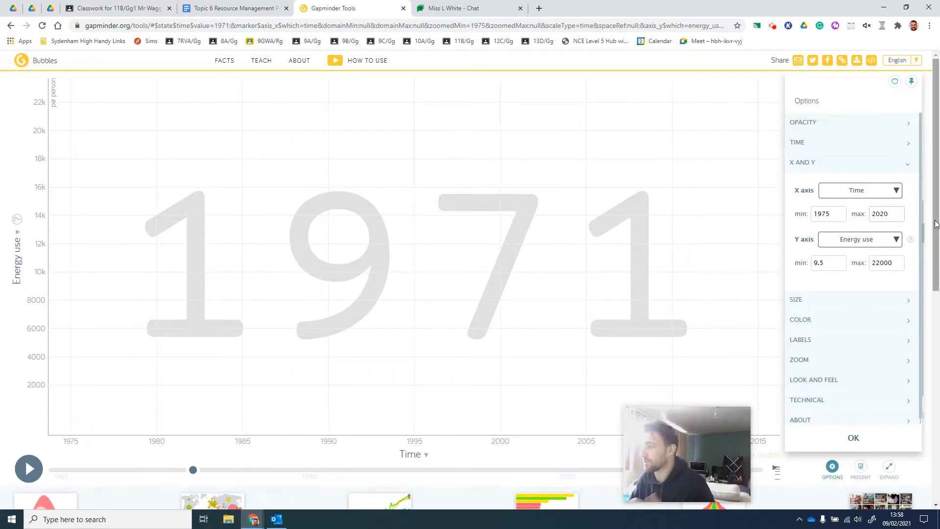
left_click(861, 439)
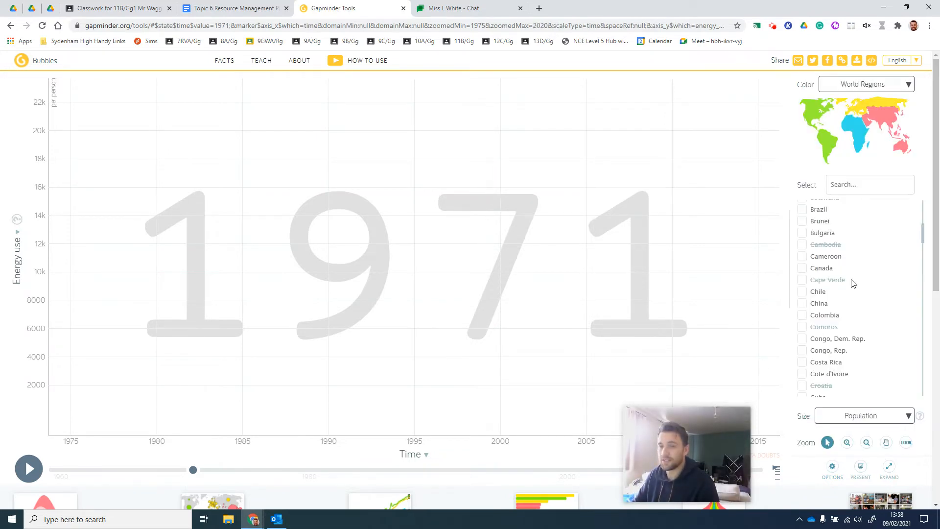
Rewind the chart's timeline to 1960 and play the animation, pausing at 1974 and again at 2004
scroll(850, 256, "up", 2)
scroll(836, 218, "up", 3)
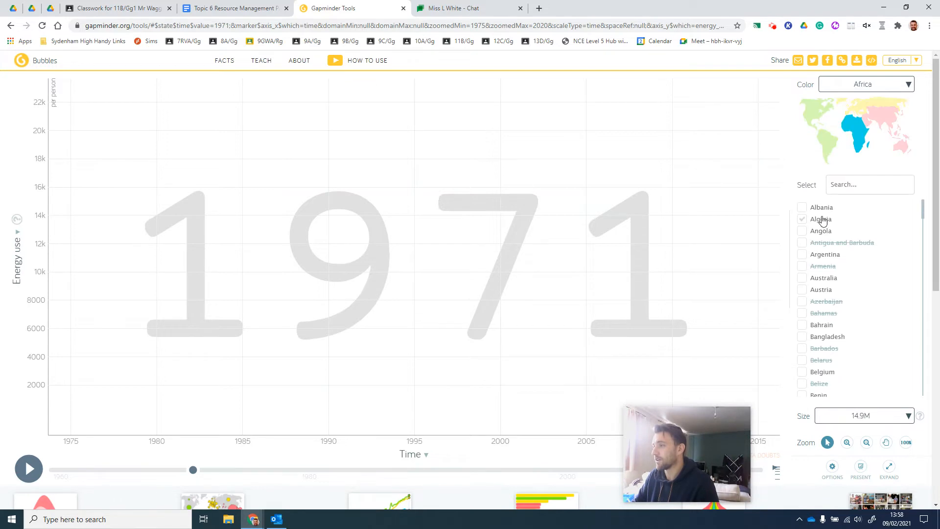
left_click_drag(193, 469, 31, 471)
left_click(28, 469)
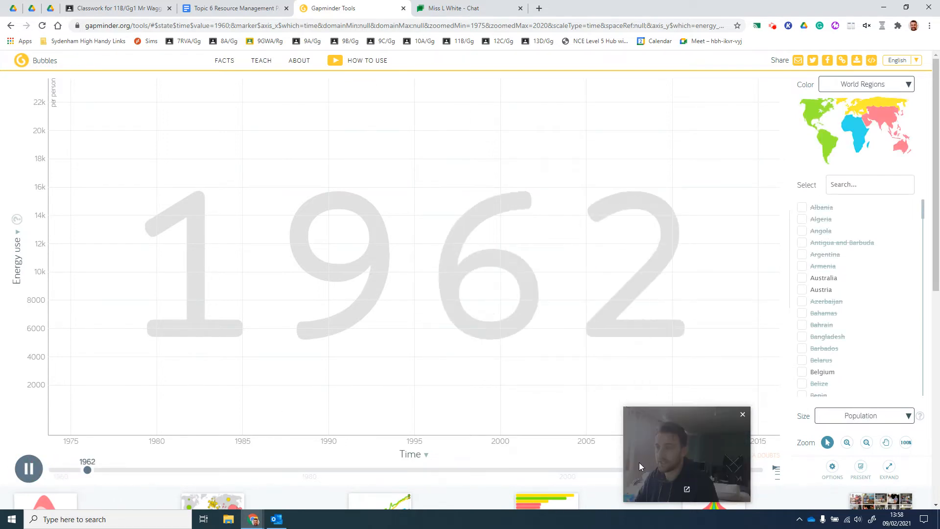
left_click_drag(695, 464, 839, 455)
left_click(228, 472)
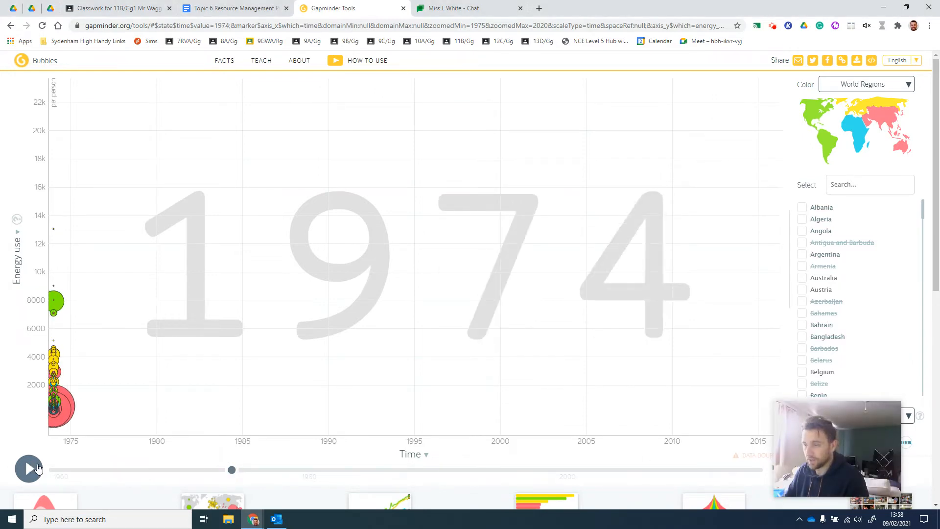
left_click(38, 469)
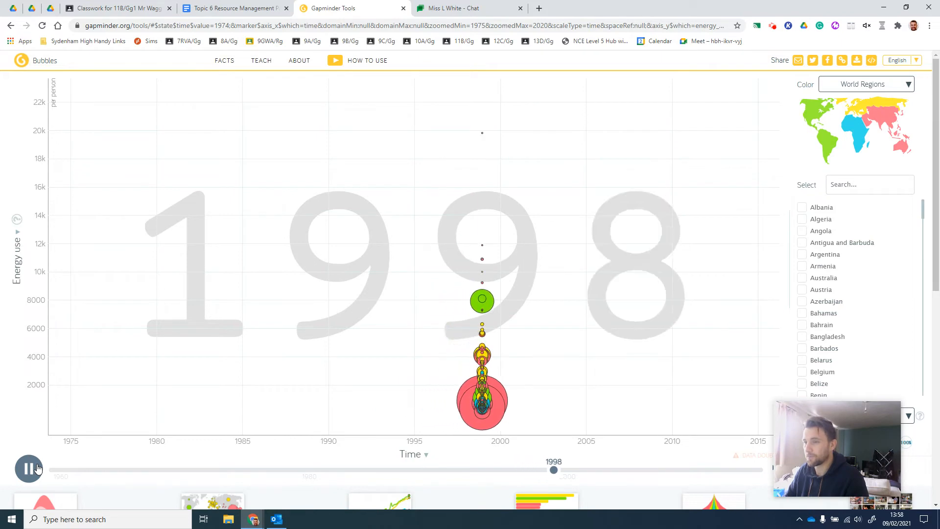
left_click(38, 469)
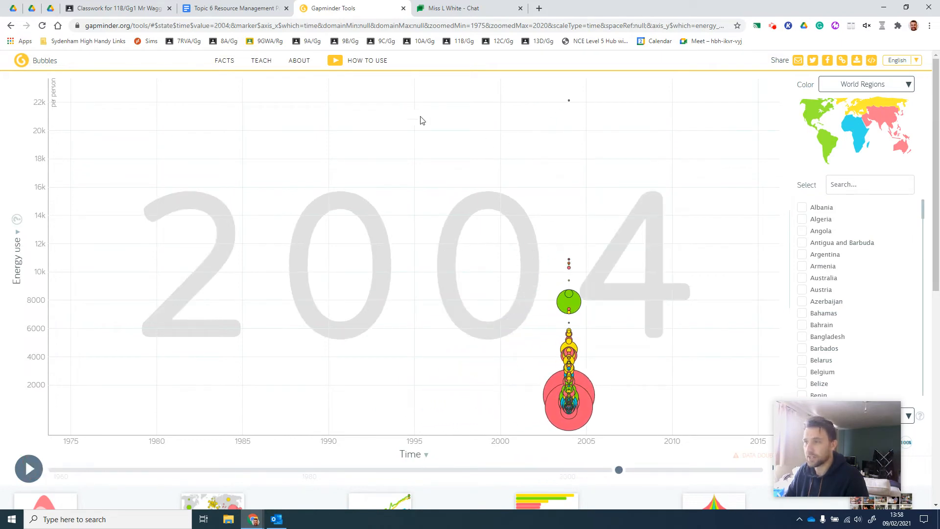
Select the Qatar, India and China bubbles on the 2004 chart and check the available bubble size indicators
left_click(569, 101)
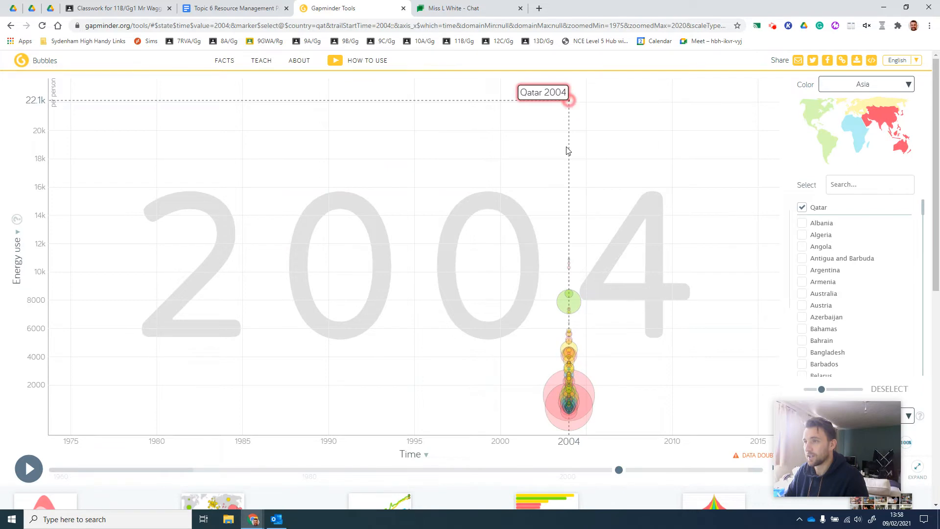
left_click(585, 408)
left_click(581, 384)
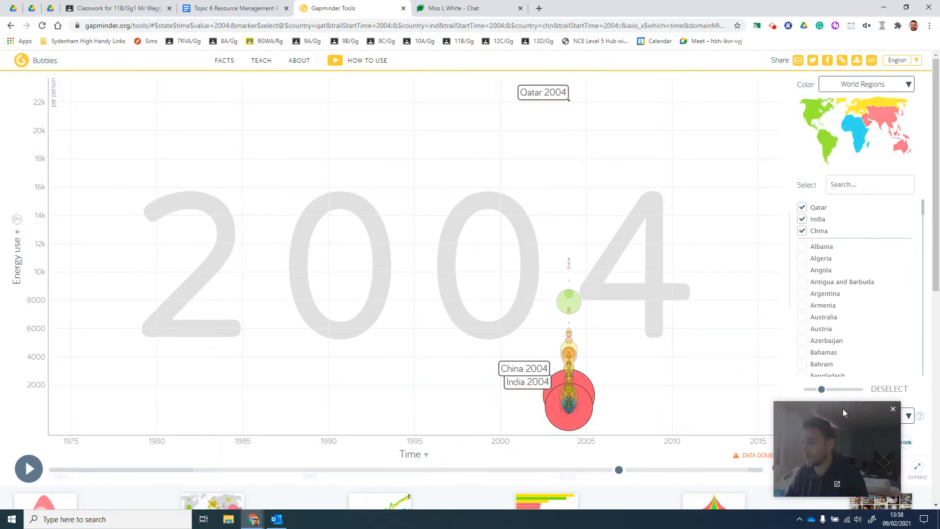
left_click_drag(842, 409, 704, 433)
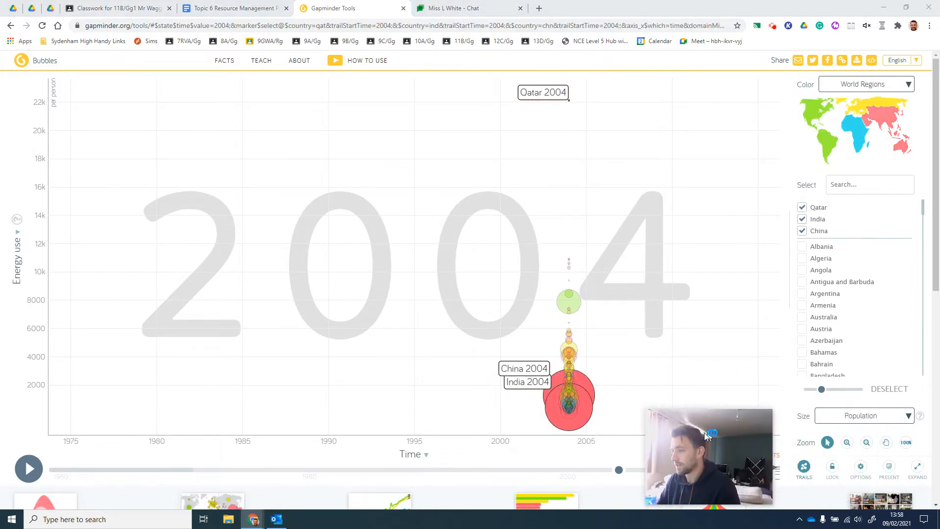
left_click(843, 417)
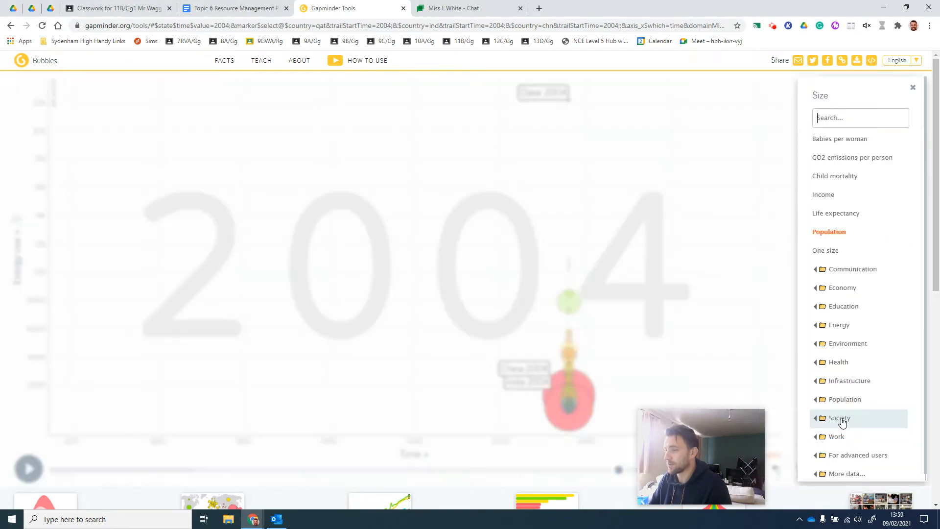
left_click(752, 335)
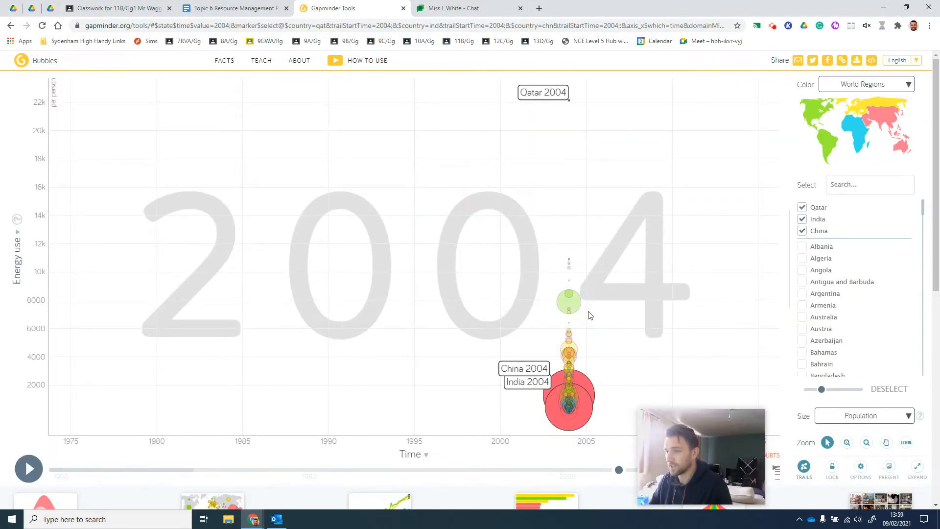
Add the United States, United Arab Emirates, Luxembourg, Norway, Netherlands, Russia and Austria bubbles to the selection
left_click(575, 307)
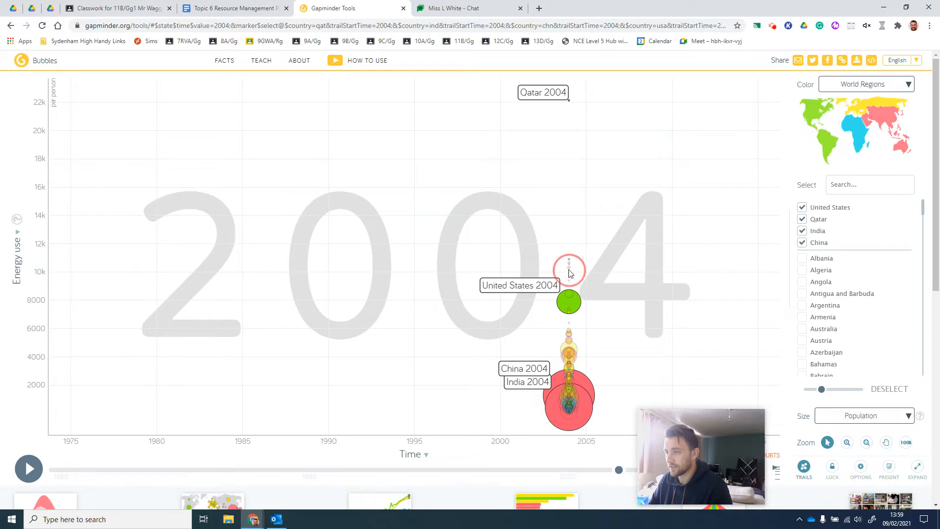
left_click(569, 269)
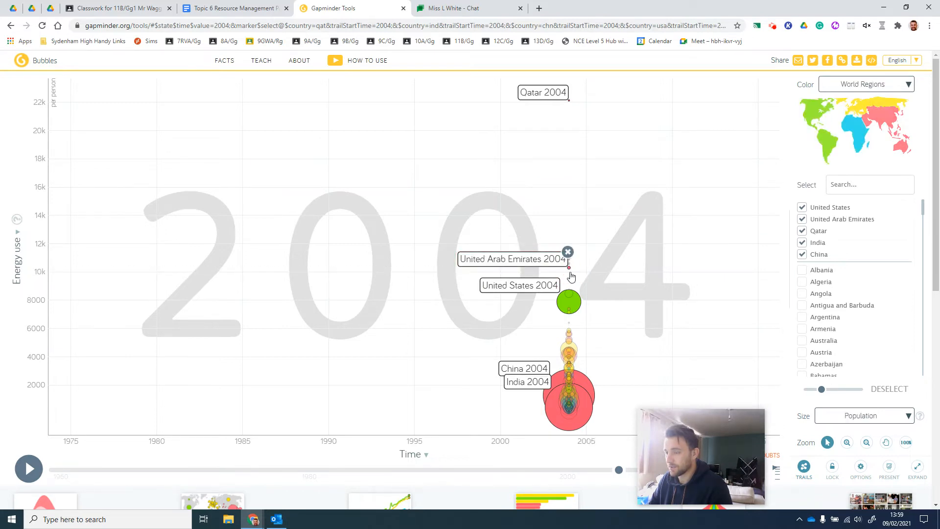
left_click(570, 282)
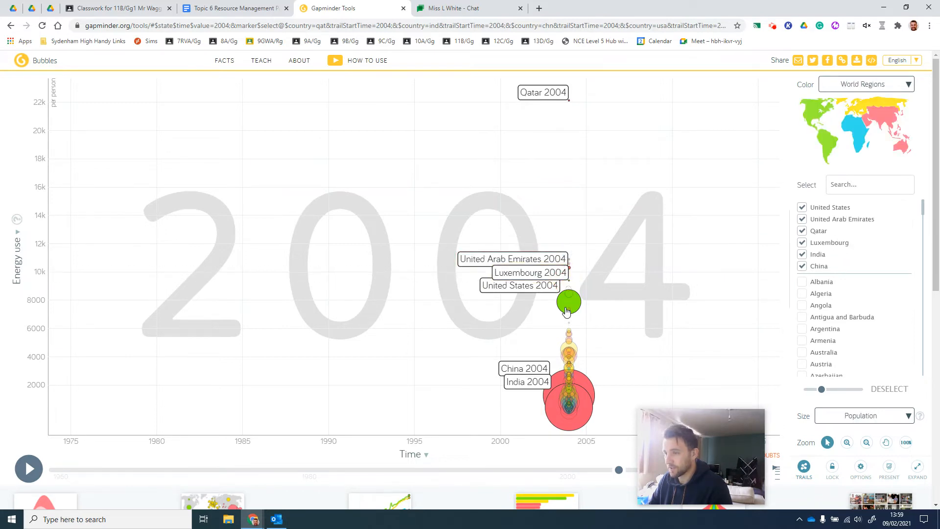
left_click(570, 334)
left_click(569, 338)
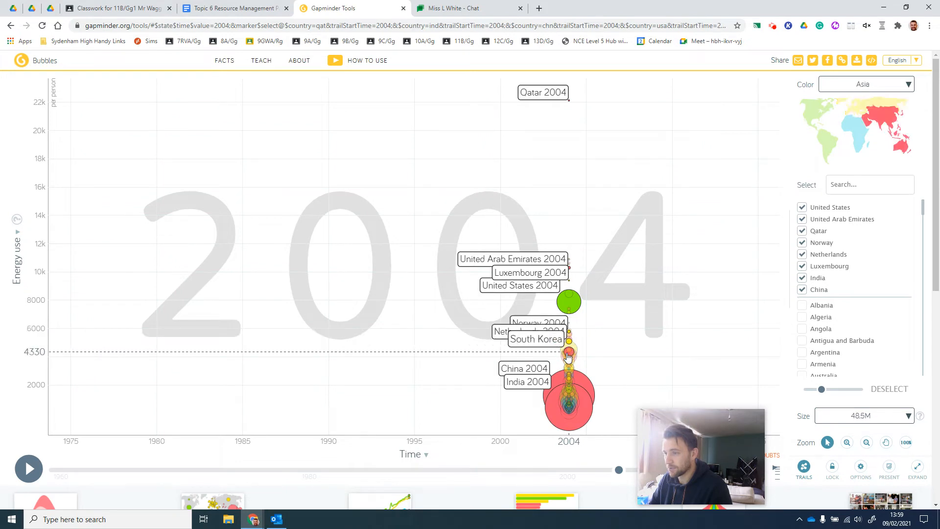
left_click(568, 354)
left_click(569, 359)
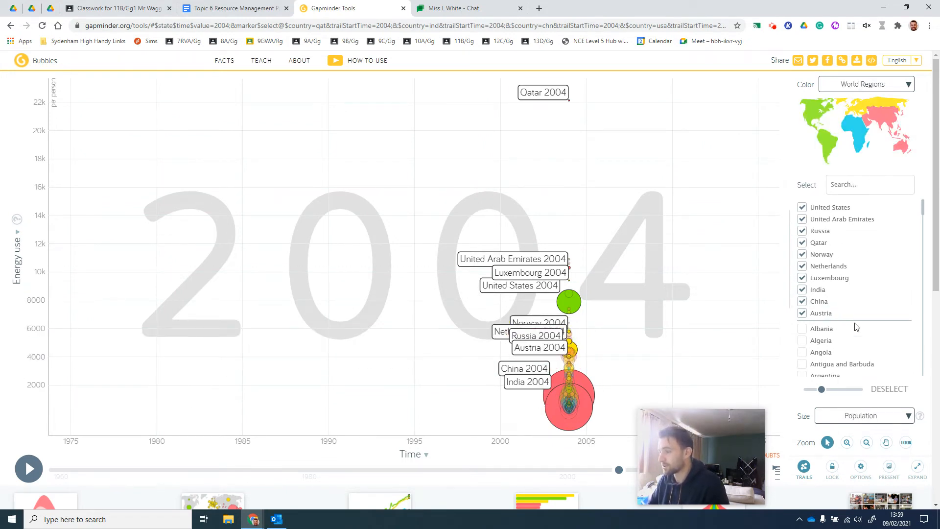
Add Cameroon to the selected countries from the country list and look through the list for further countries
scroll(851, 329, "down", 1)
scroll(851, 329, "down", 3)
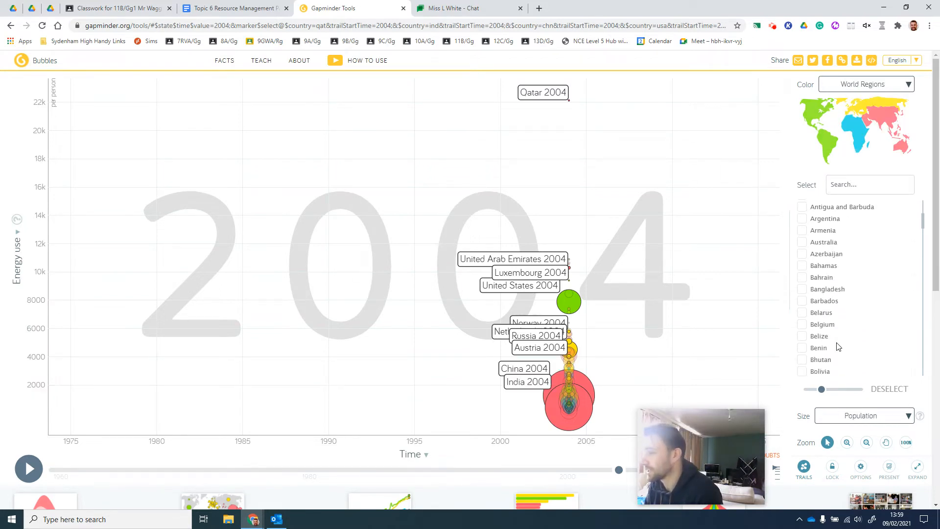
scroll(840, 350, "down", 2)
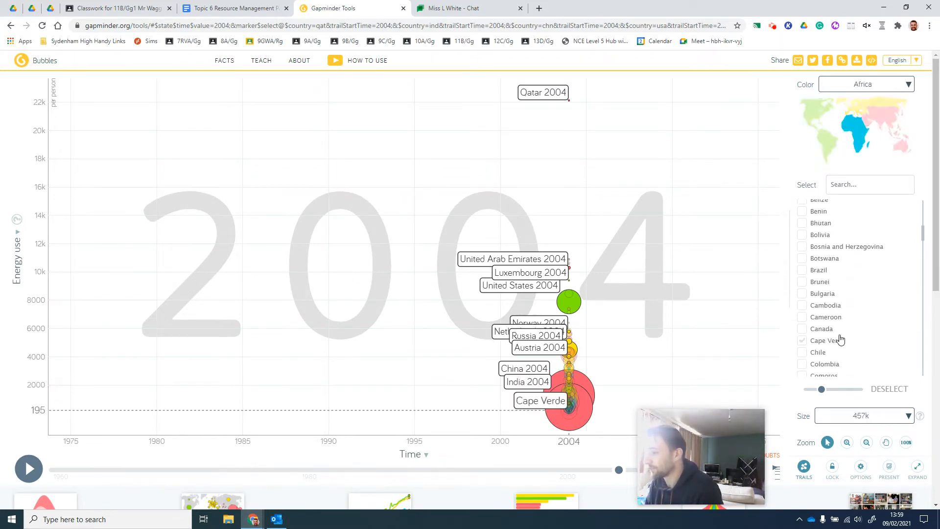
left_click(805, 317)
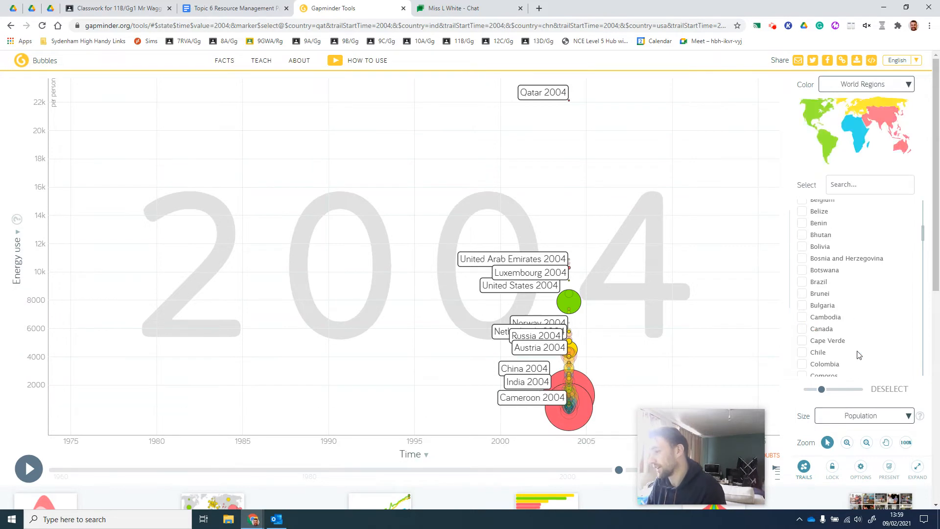
scroll(856, 361, "down", 3)
scroll(856, 362, "down", 2)
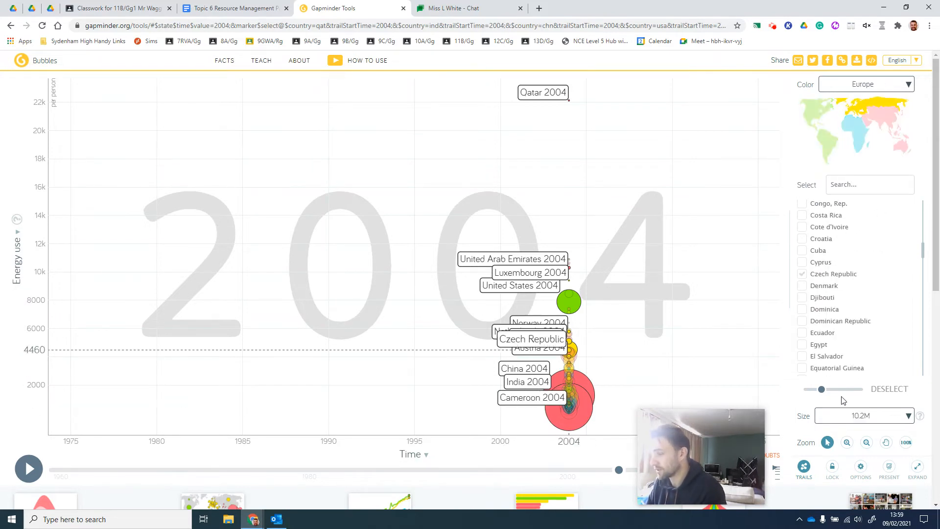
Rewind the timeline to 1960 and play it through to 2015 to draw the selected countries' trails
mouse_move(709, 438)
left_click_drag(708, 434, 845, 411)
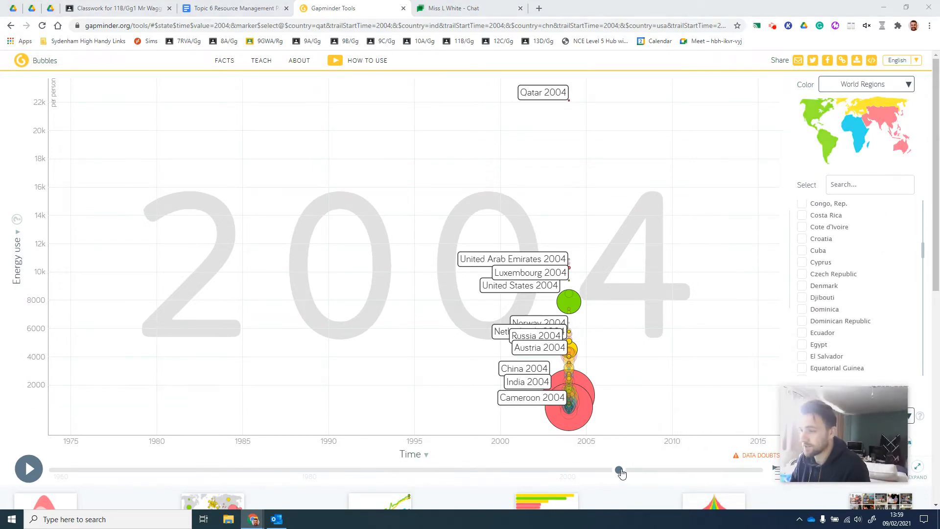
left_click_drag(619, 470, 51, 469)
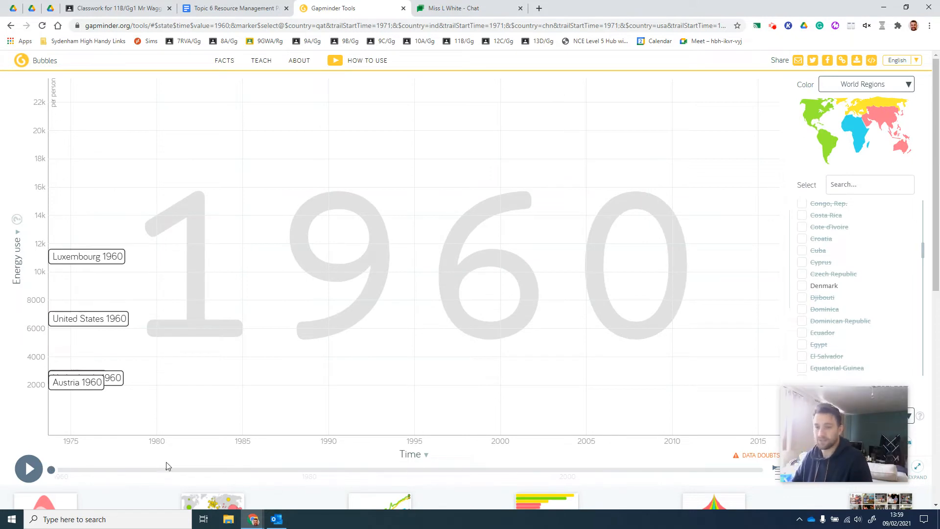
left_click(29, 468)
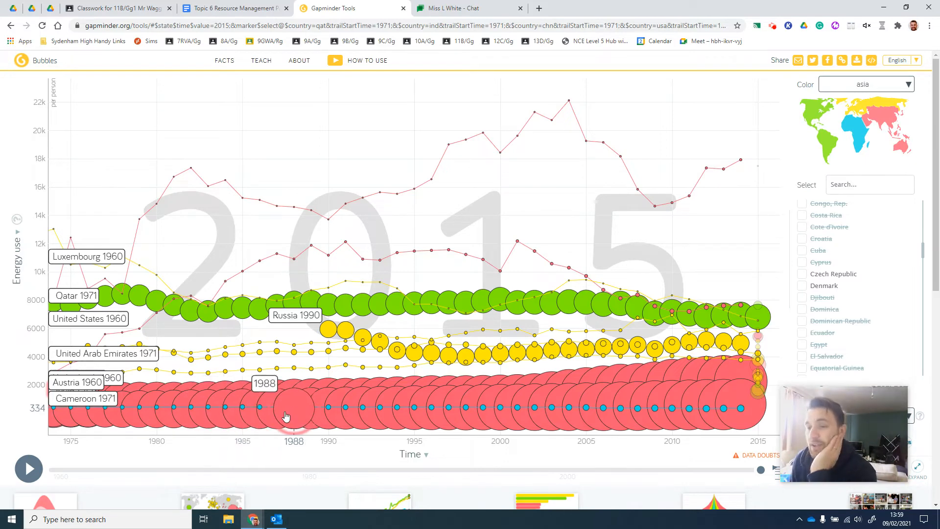
Find and open the Snipping Tool from the Windows search
left_click(60, 519)
type("s")
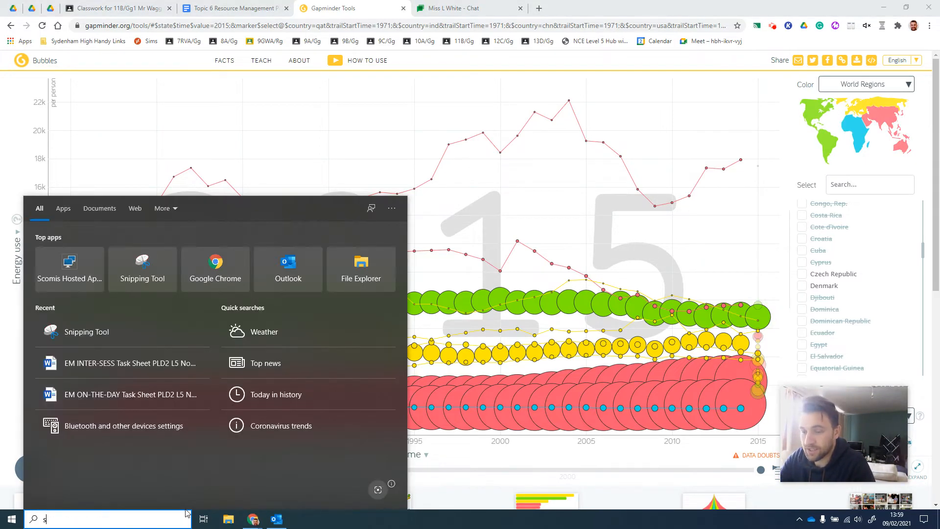
type("nip")
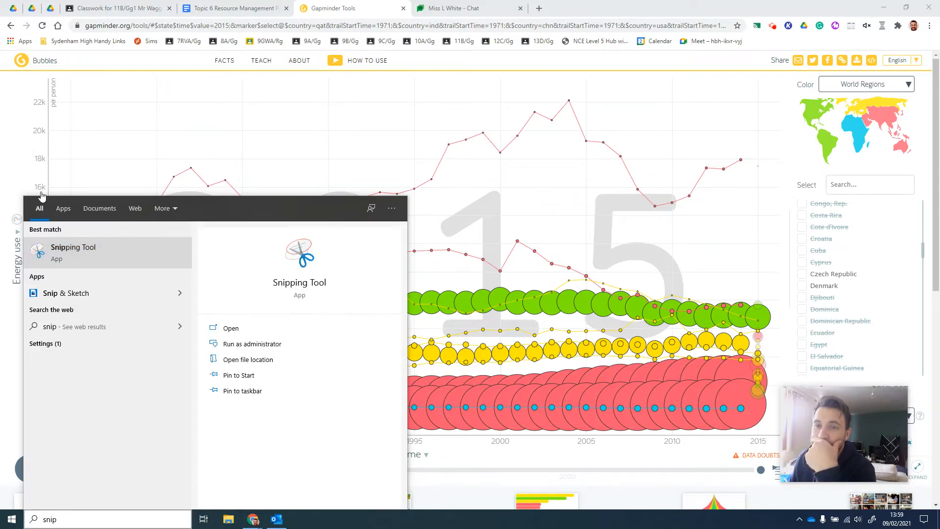
key("Return")
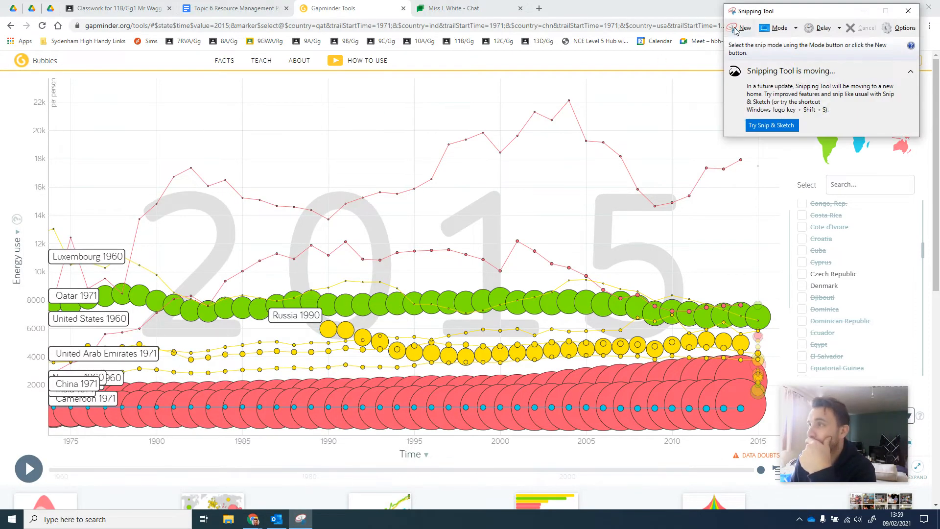
Capture a new snip of the whole energy use chart with both axes and copy it
left_click(734, 30)
left_click_drag(1, 74, 779, 453)
right_click(423, 299)
left_click(447, 317)
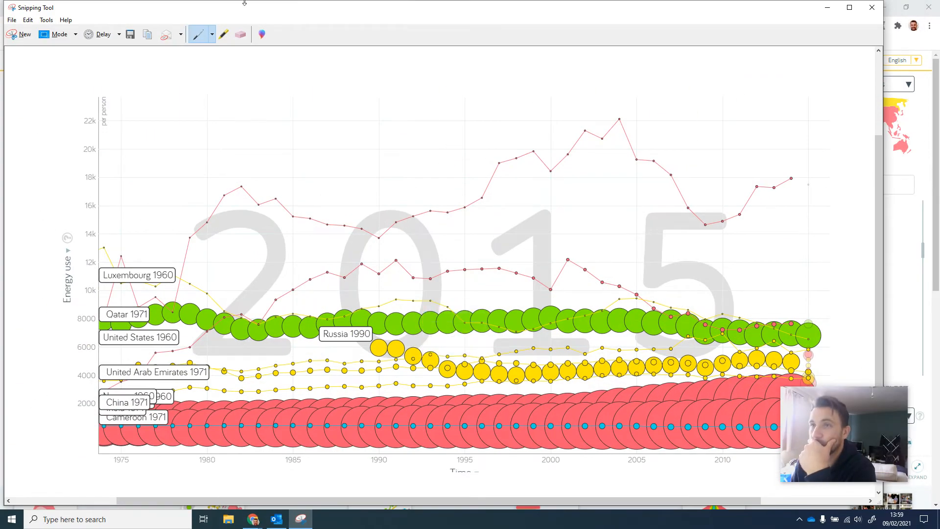
Minimize the Snipping Tool, switch to the Google Docs student booklet and place the cursor at the end of question 1
left_click(827, 8)
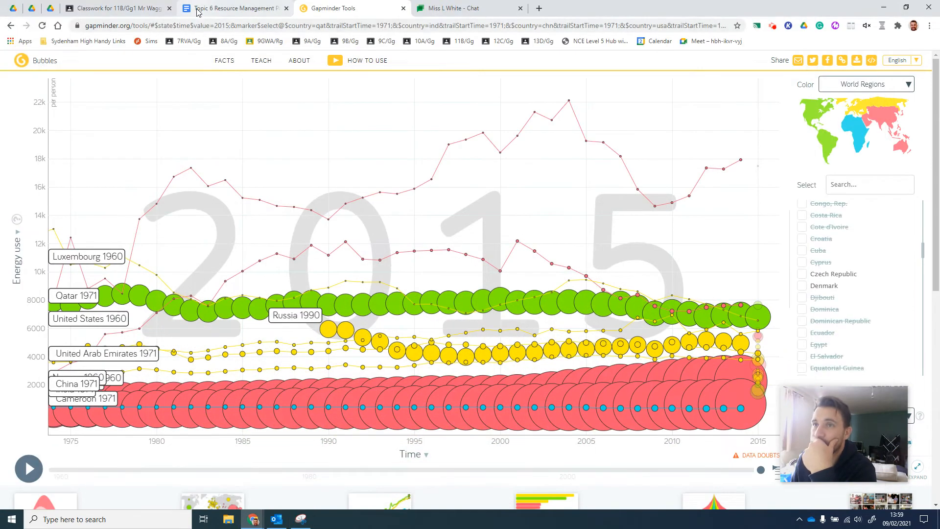
left_click(201, 9)
left_click(515, 221)
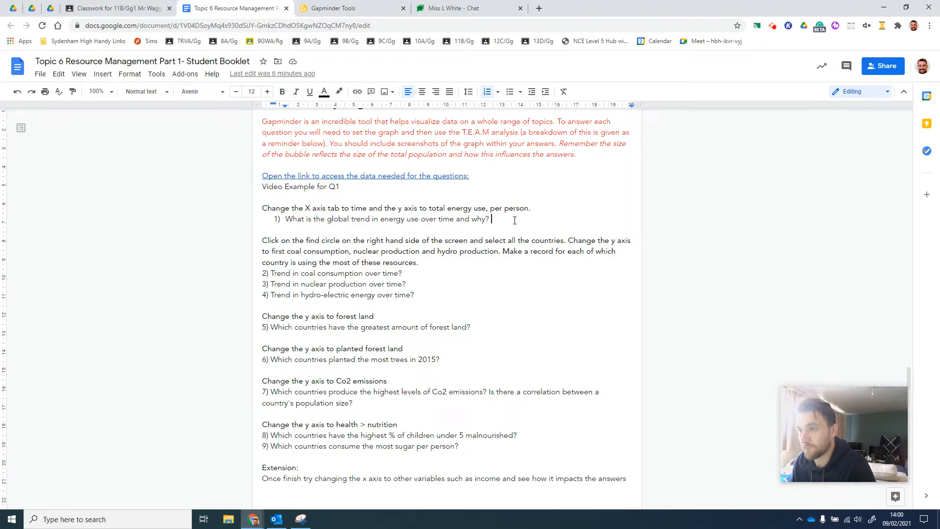
Try placing the chart screenshot directly under question 1, scaled down to fit within the page margins
key("ctrl+v")
left_click(494, 303)
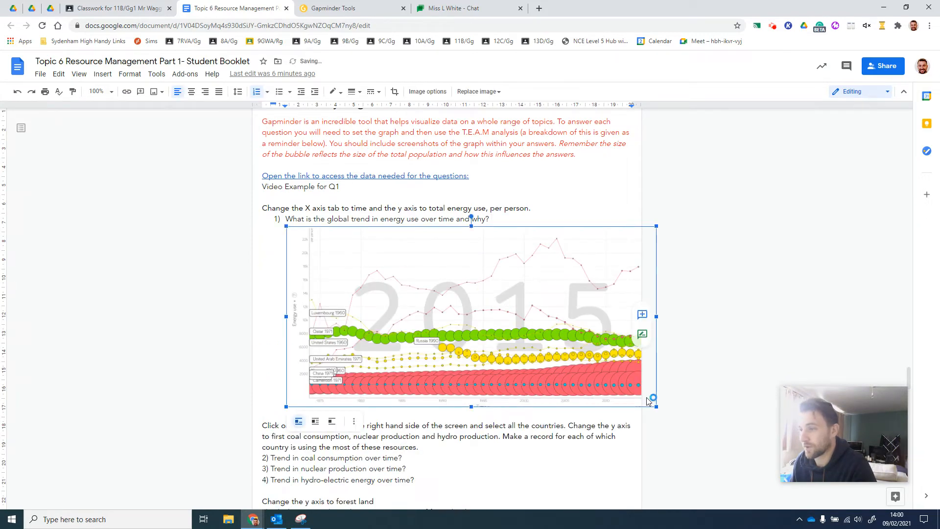
left_click_drag(642, 406, 606, 375)
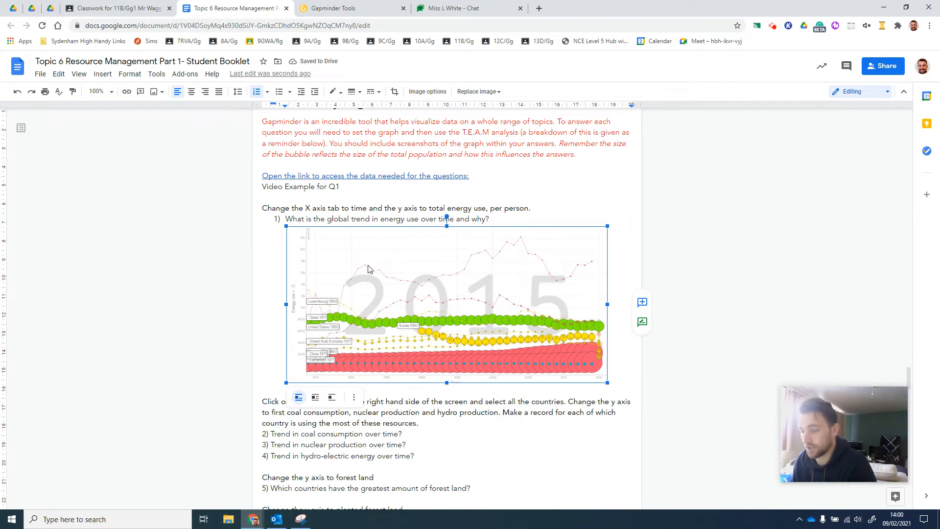
key("Delete")
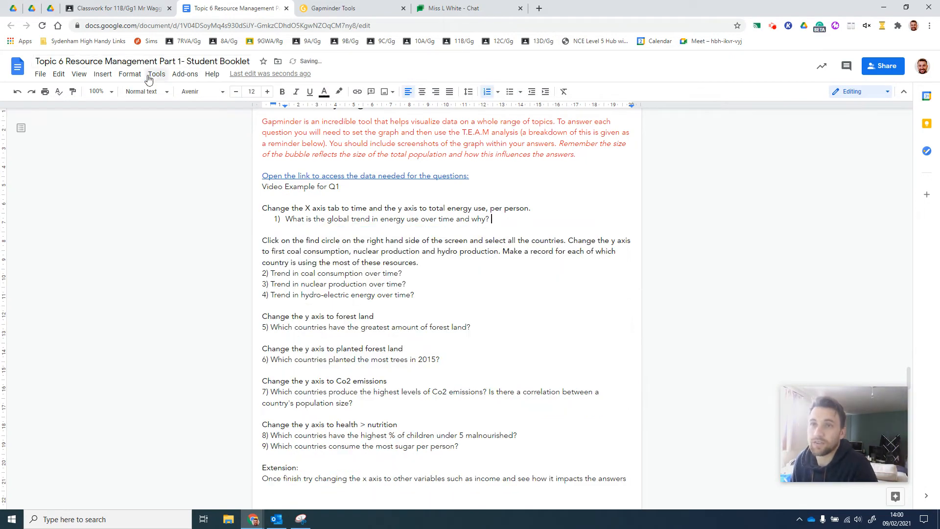
Insert a table with one column and two rows below question 1 and paste the chart screenshot into its first row
left_click(102, 74)
mouse_move(128, 108)
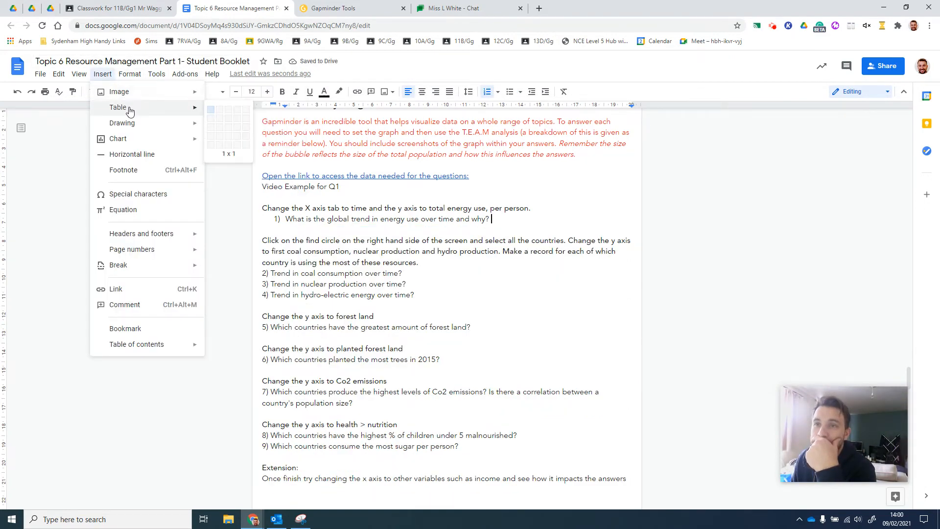
left_click(214, 122)
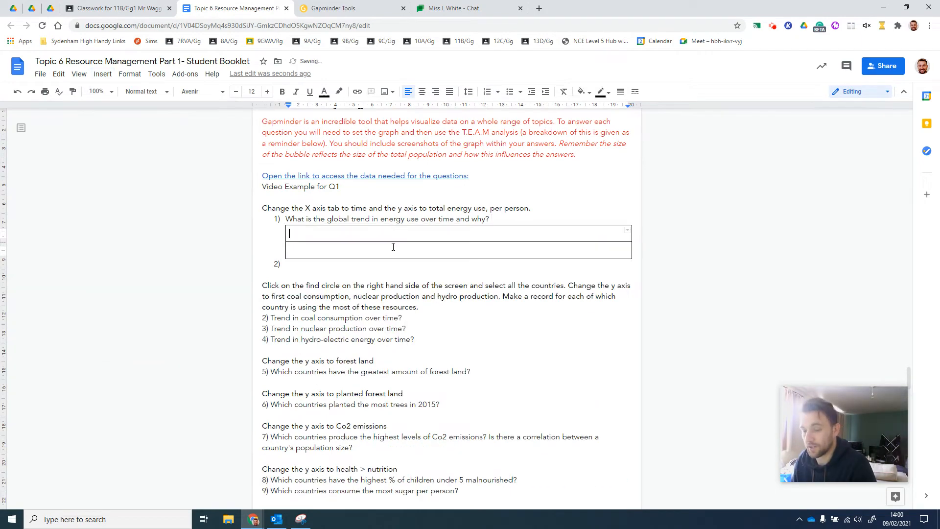
key("ctrl+v")
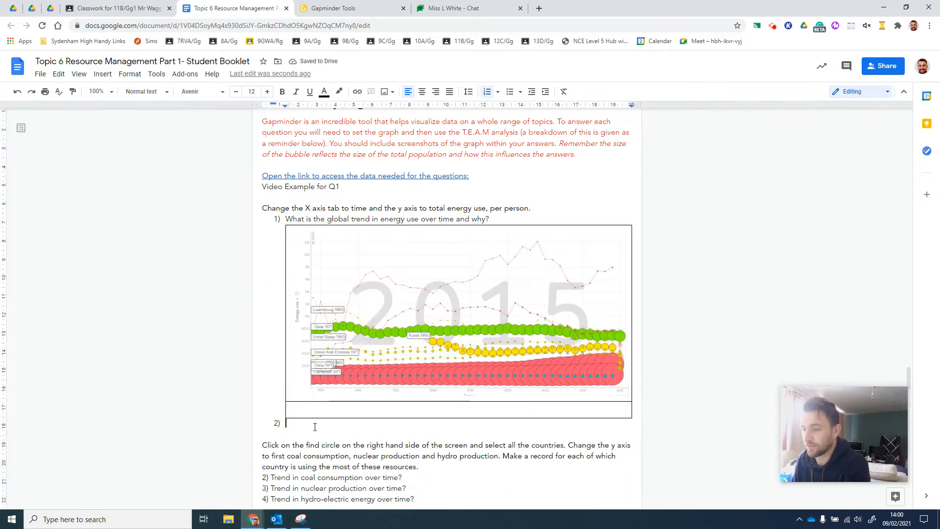
Write "T-No significant change in energy use per person since 1975" in the table's second row
left_click(321, 407)
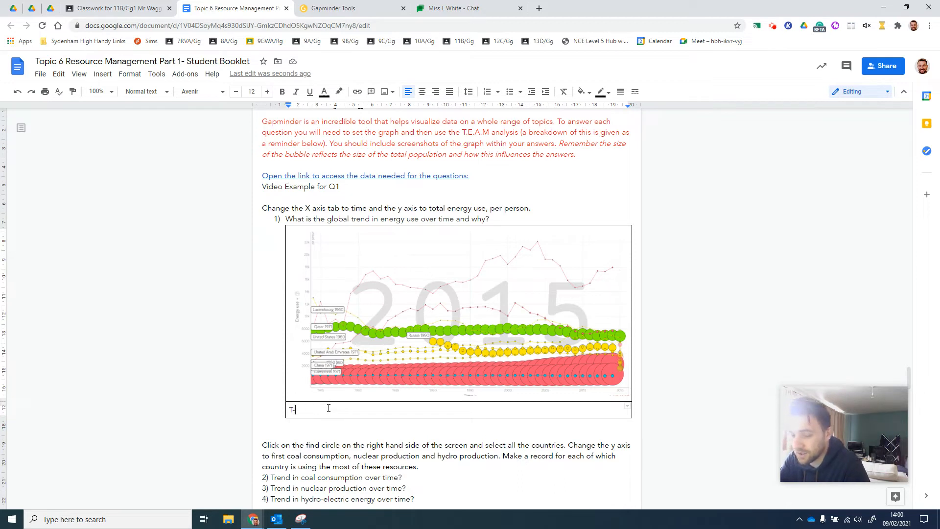
type("-No significant c")
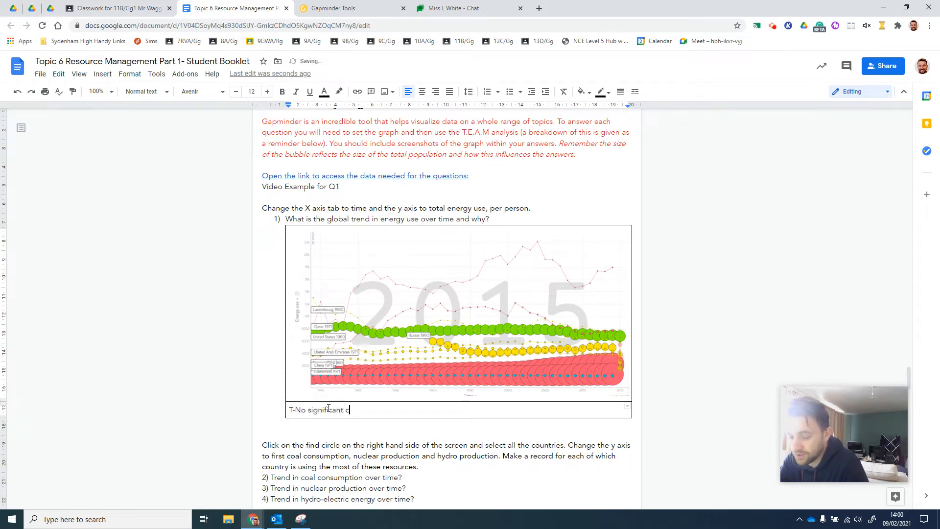
type("hange in energy use per person since 2")
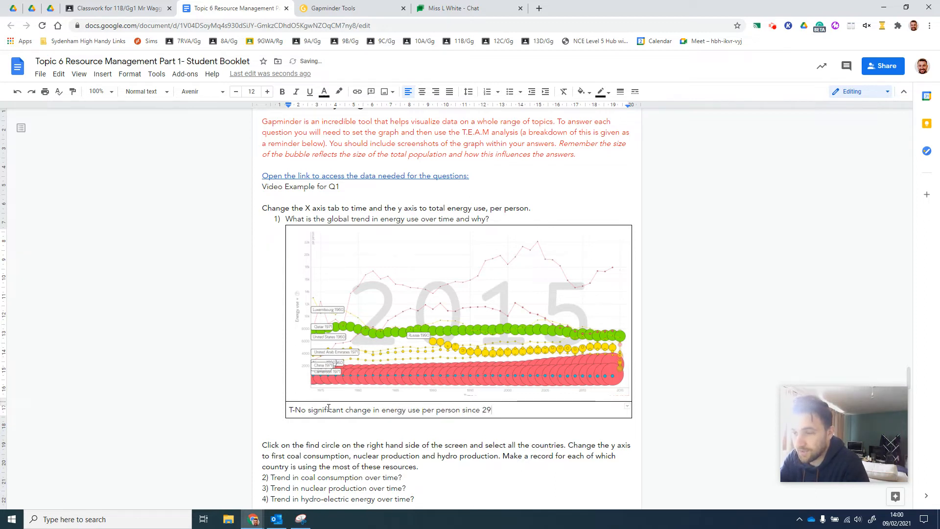
key("BackSpace")
type("975")
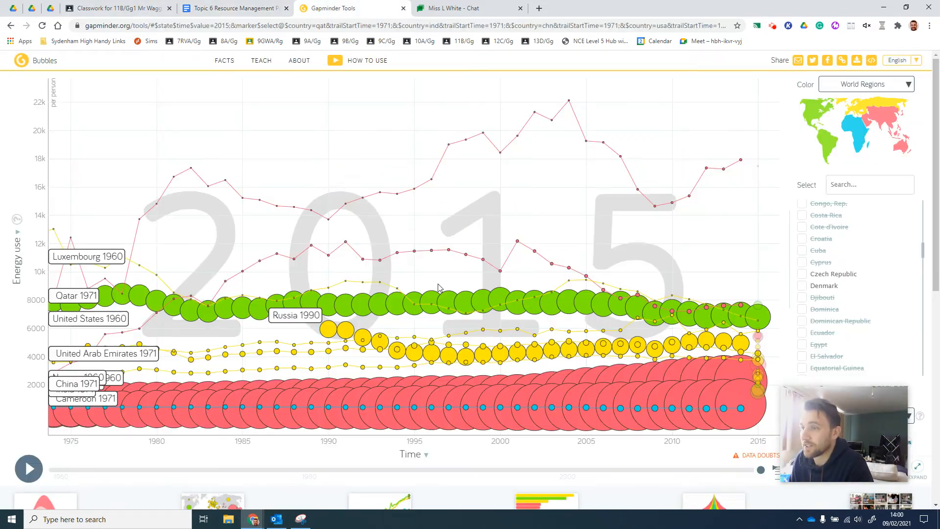
Switch to the Gapminder chart and deselect United Arab Emirates, Cameroon, Luxembourg and India
left_click(311, 7)
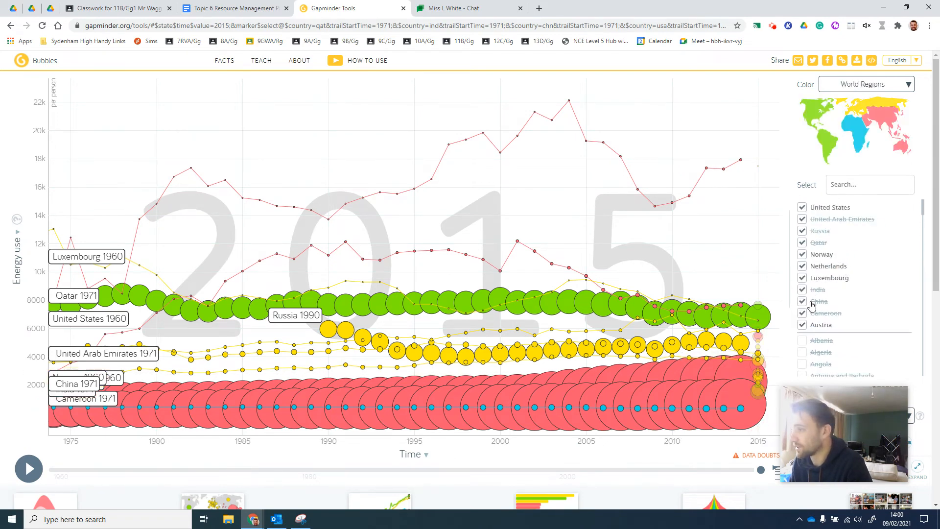
left_click(803, 221)
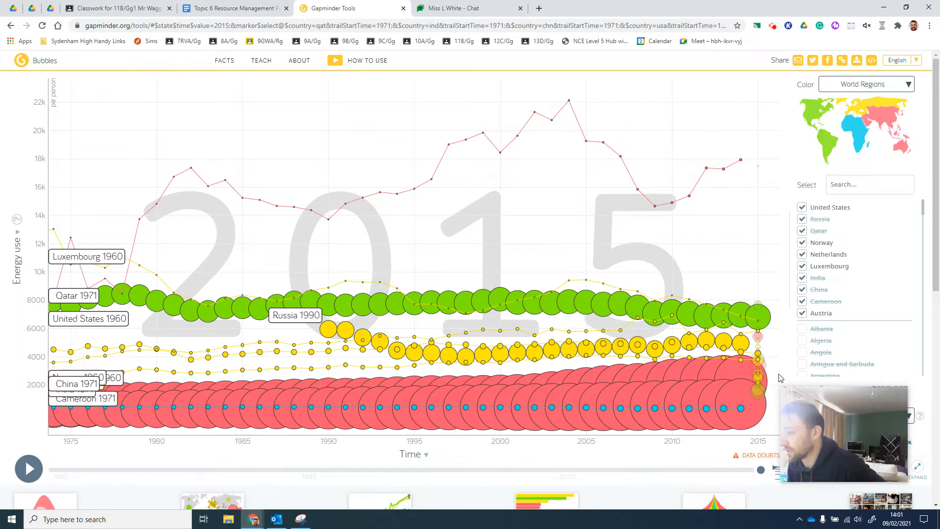
left_click(803, 302)
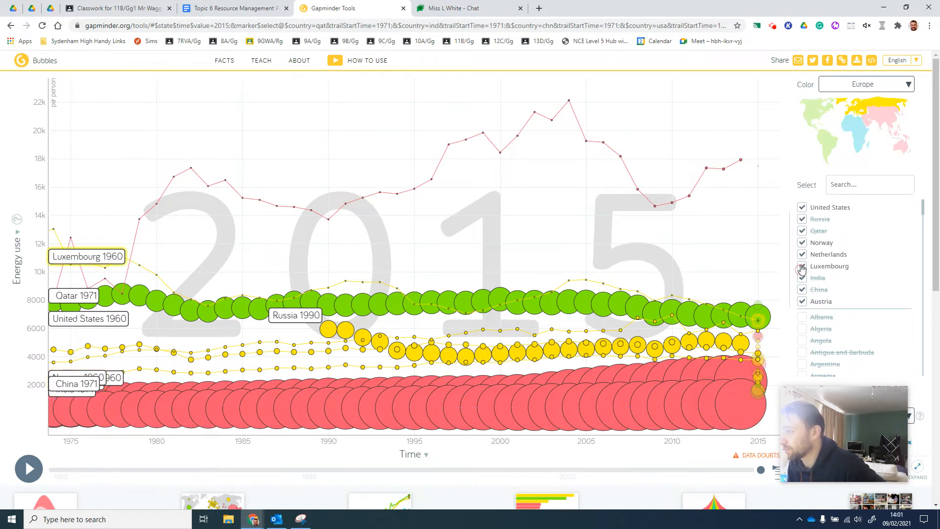
left_click(803, 266)
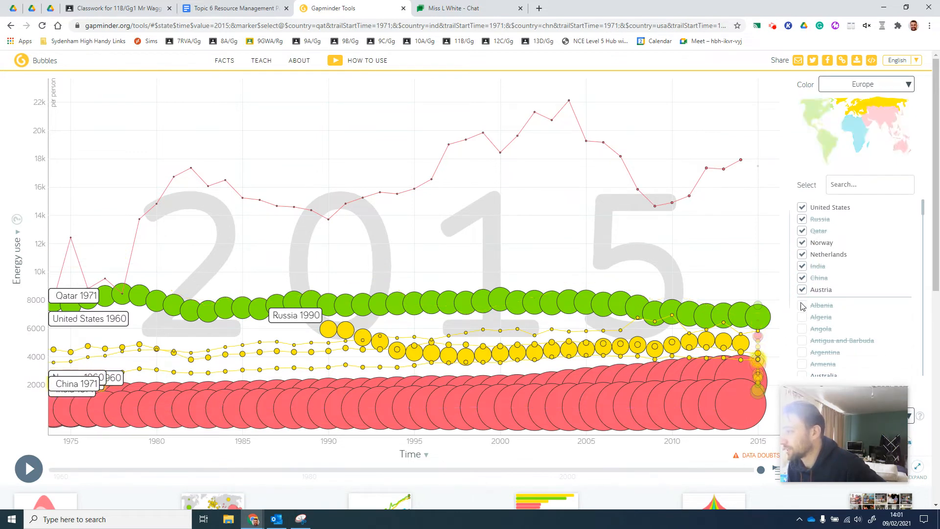
scroll(819, 252, "down", 1)
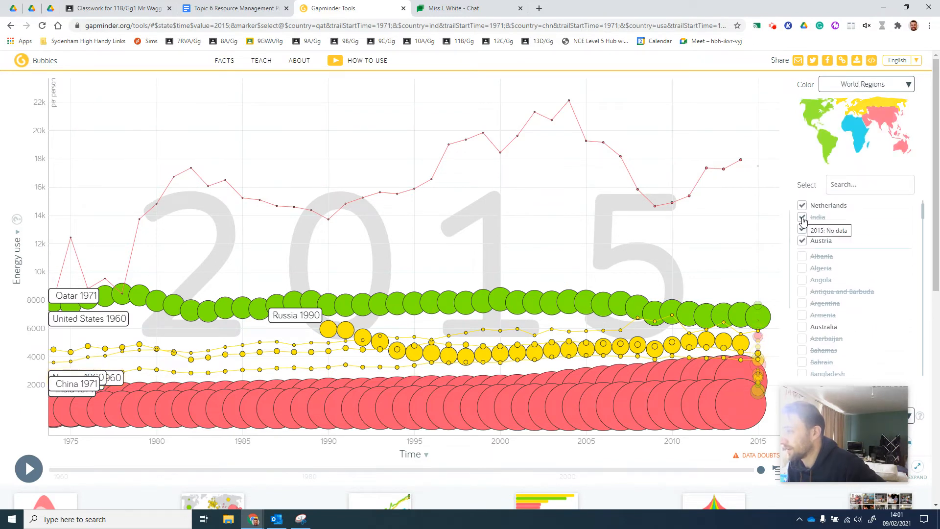
left_click(802, 218)
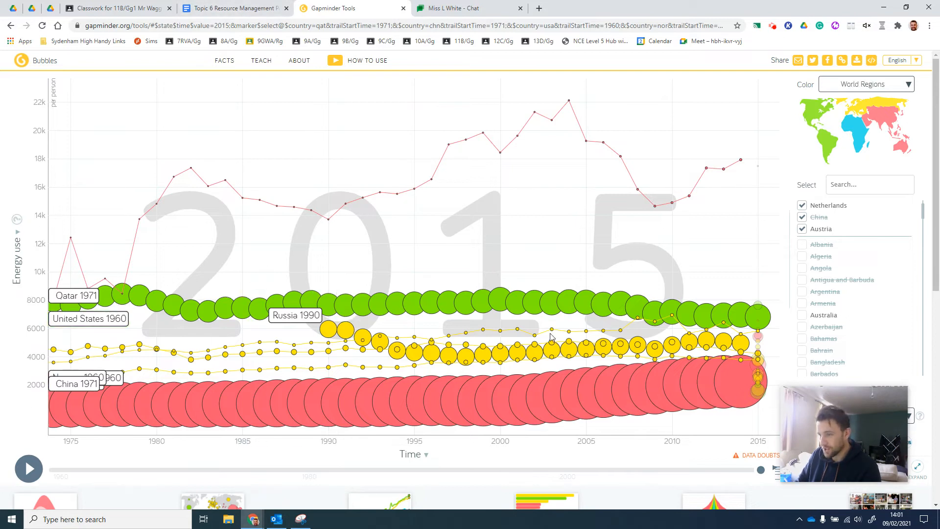
Return to the student booklet and extend the T line with ". Slight increase in China from 2000, America remained stable,"
mouse_move(728, 344)
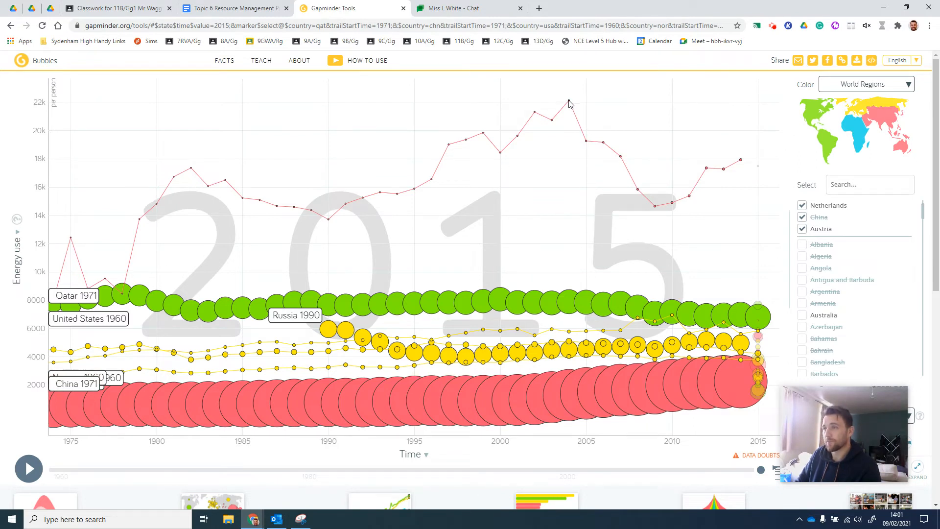
mouse_move(569, 102)
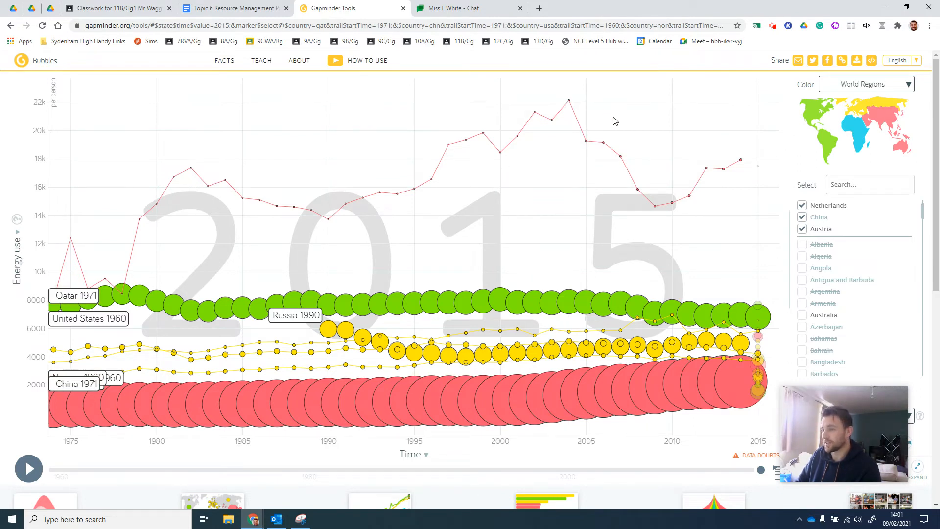
mouse_move(742, 163)
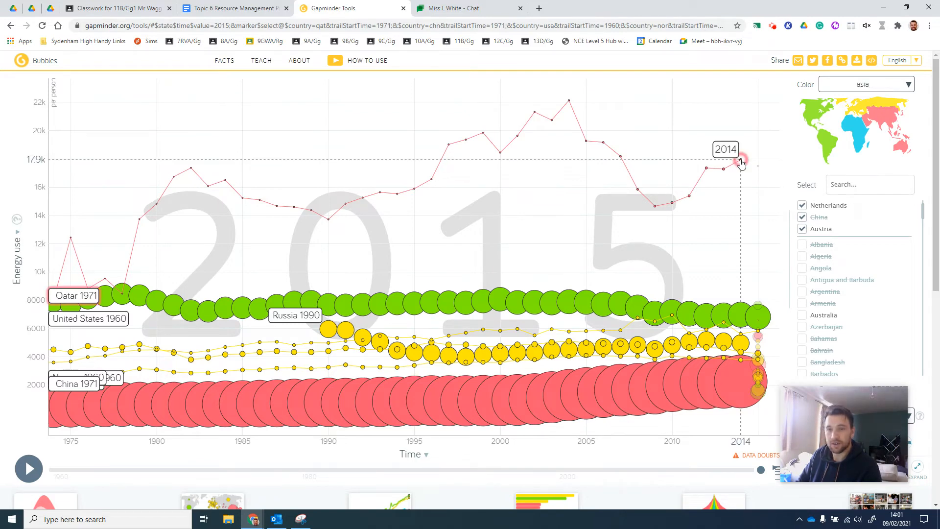
left_click(201, 10)
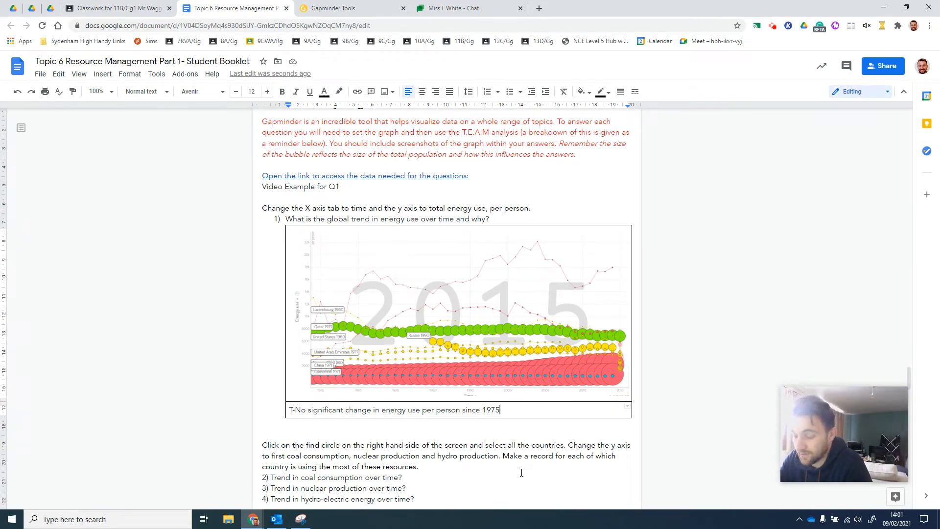
type(".")
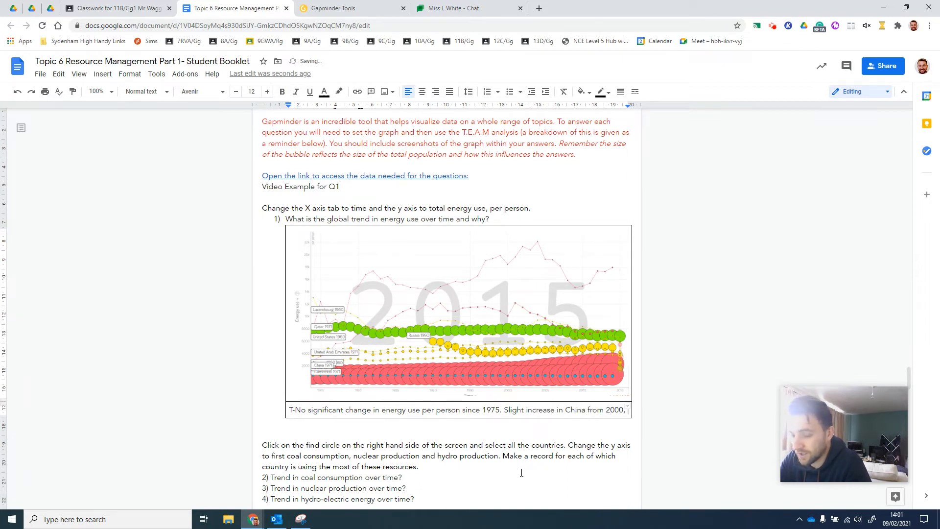
type("America rema")
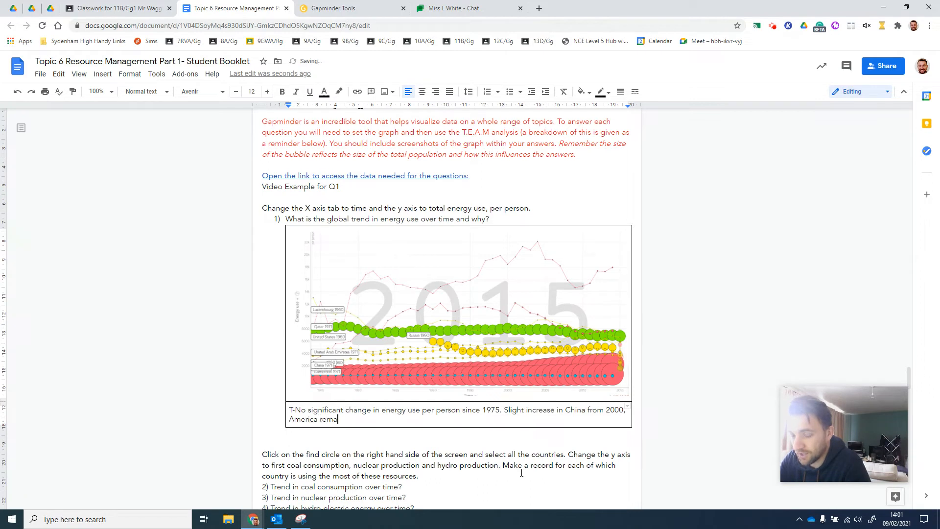
type("ined stable, sl")
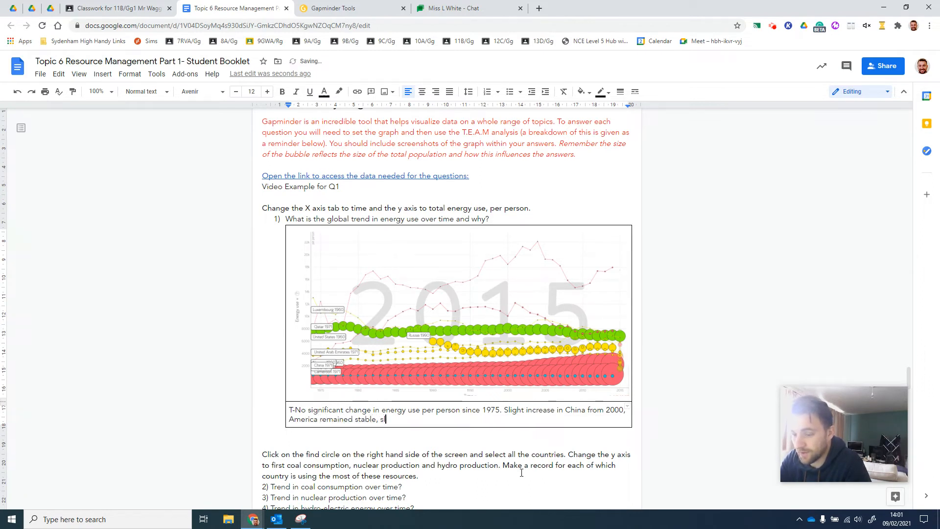
type("ight de")
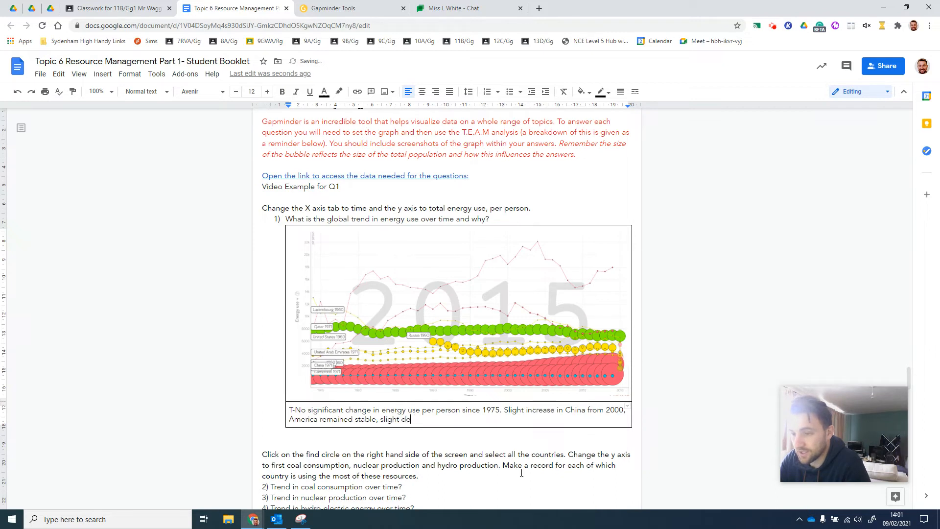
type("crease in us")
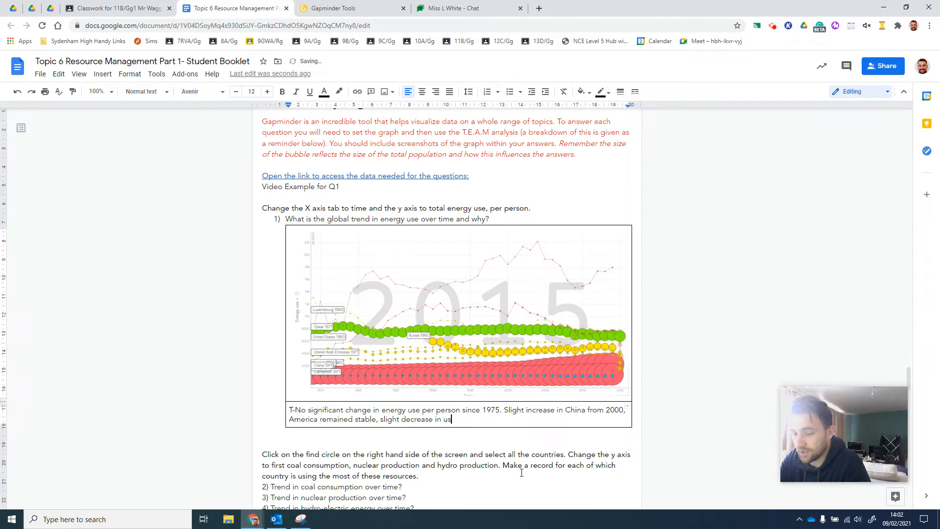
type("e in Energy and R")
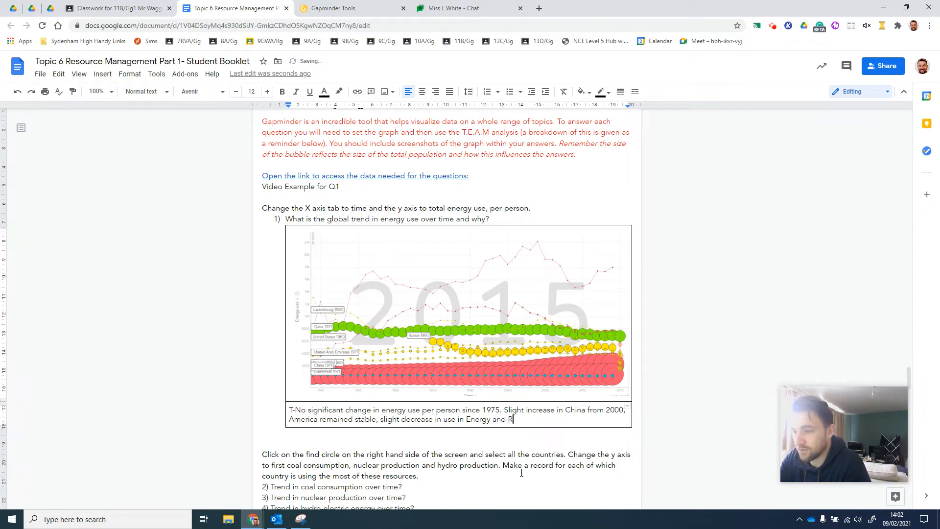
type("ussia")
Finish the T line with "slight decrease in use in Energy in Russia and Qatar."
key("BackSpace")
key("BackSpace")
key("BackSpace")
key("BackSpace")
key("BackSpace")
key("BackSpace")
key("BackSpace")
key("BackSpace")
key("BackSpace")
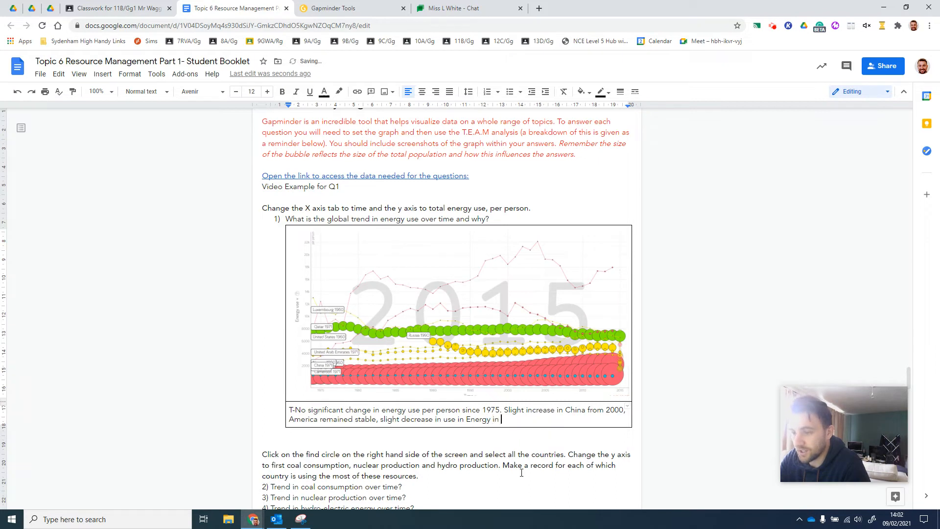
type("in Energy in Russia and Qatar.")
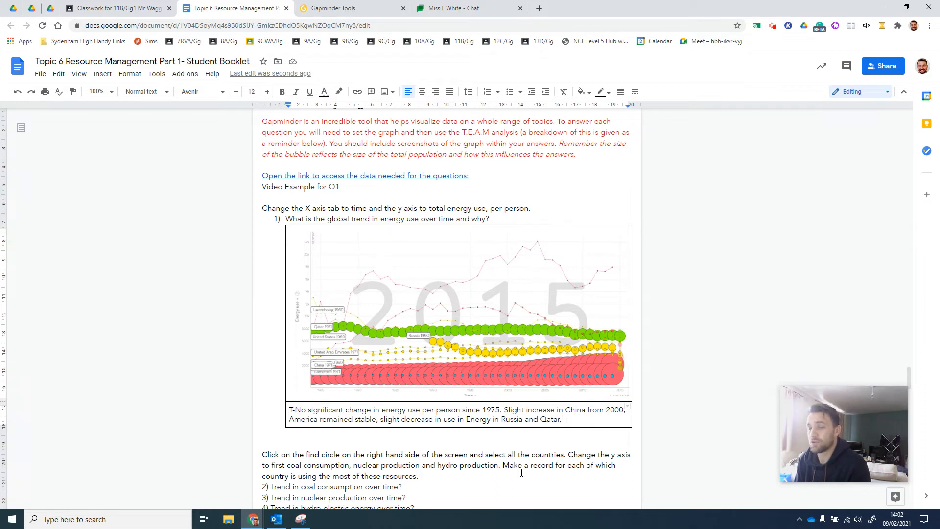
Start a new line with "E-" below the T text in the table's second row
key("Return")
type("E-")
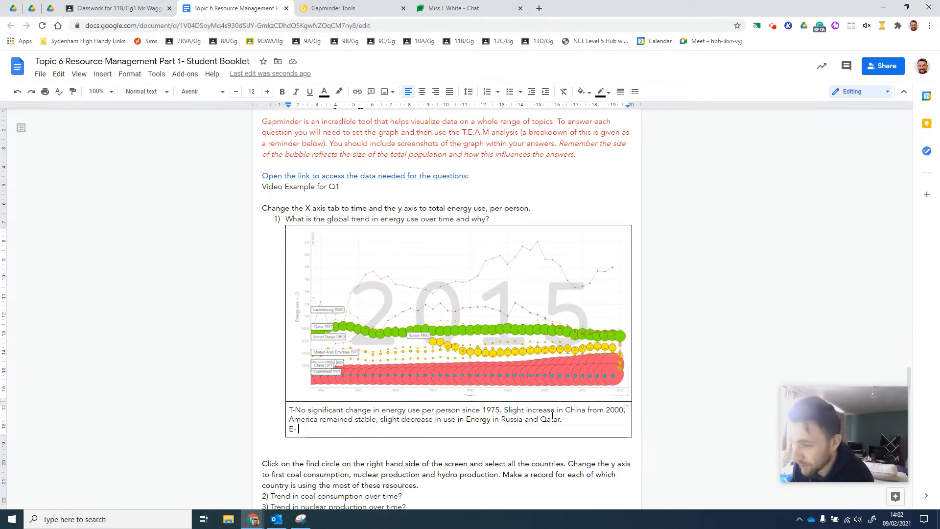
left_click_drag(499, 409, 480, 409)
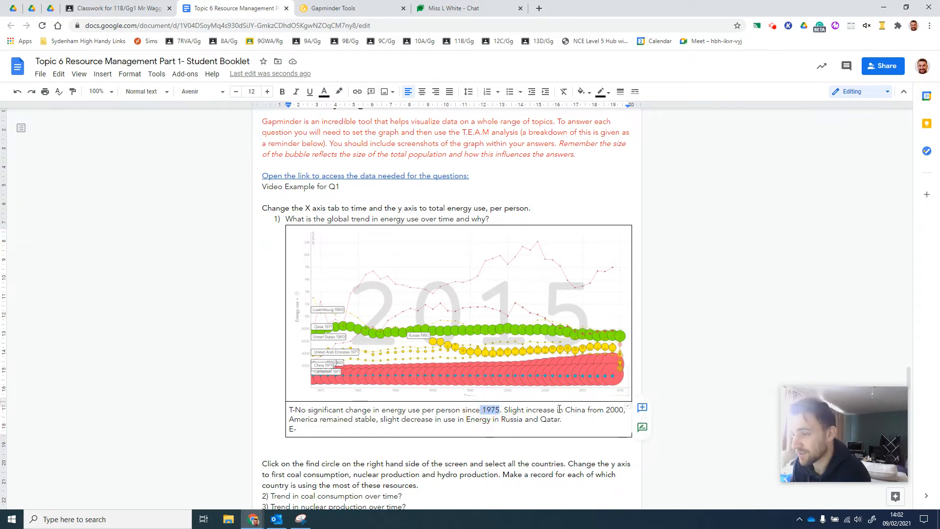
left_click(610, 410)
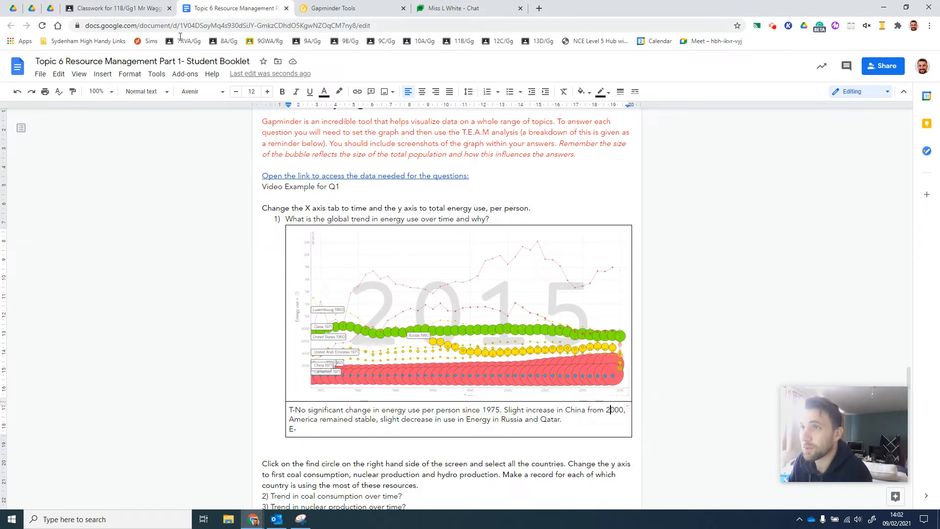
Switch to the Gapminder chart, read the definition of energy use and check China's values at the start and end of its trail
left_click(338, 8)
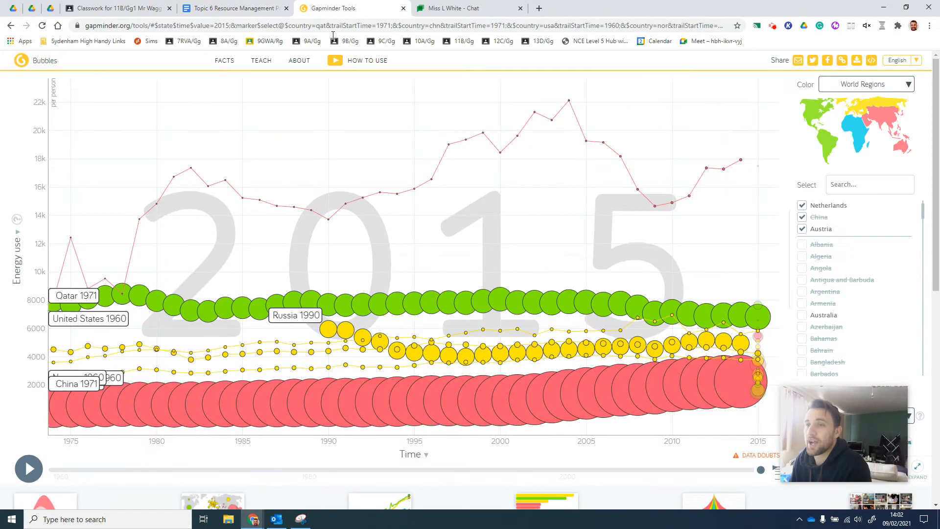
mouse_move(63, 422)
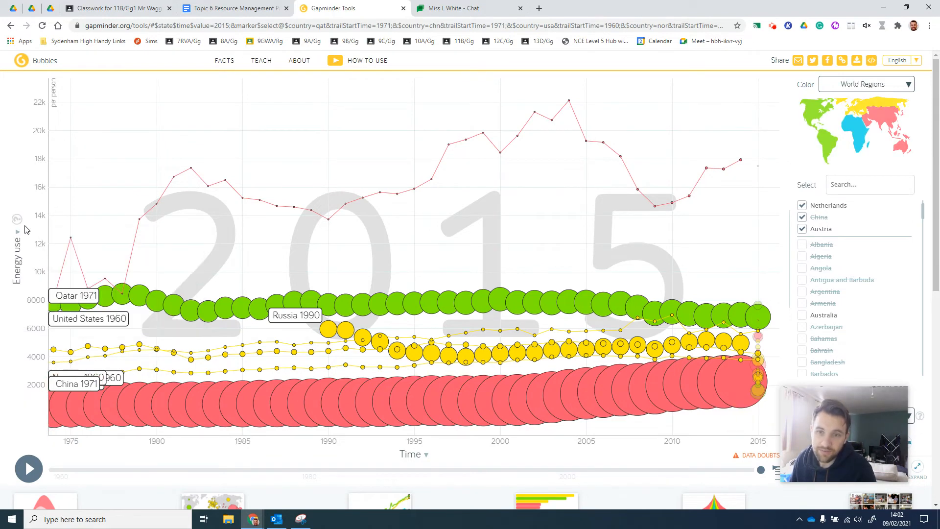
mouse_move(16, 221)
left_click(17, 219)
scroll(81, 270, "down", 1)
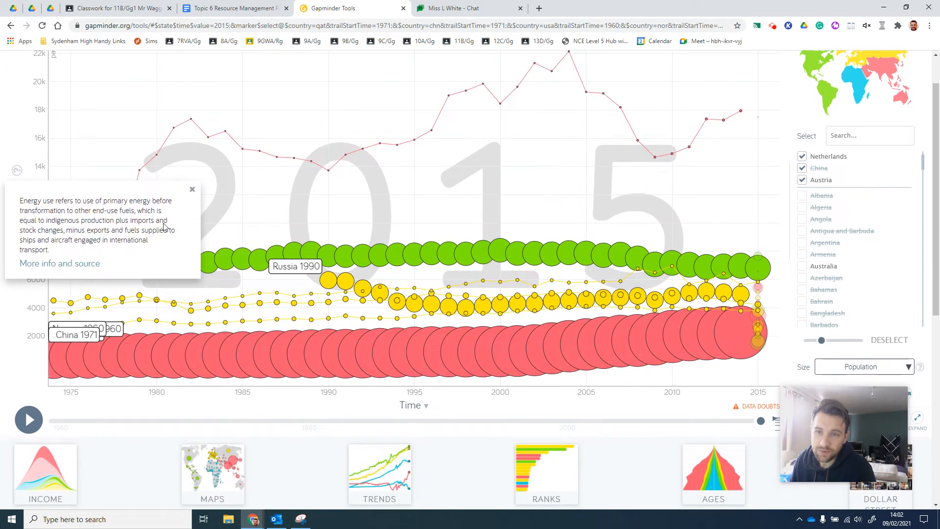
left_click(192, 190)
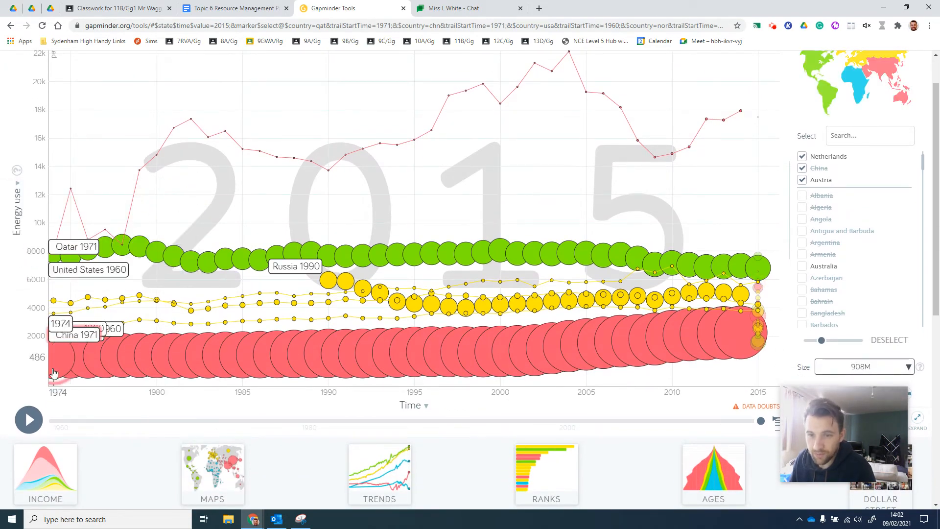
mouse_move(54, 378)
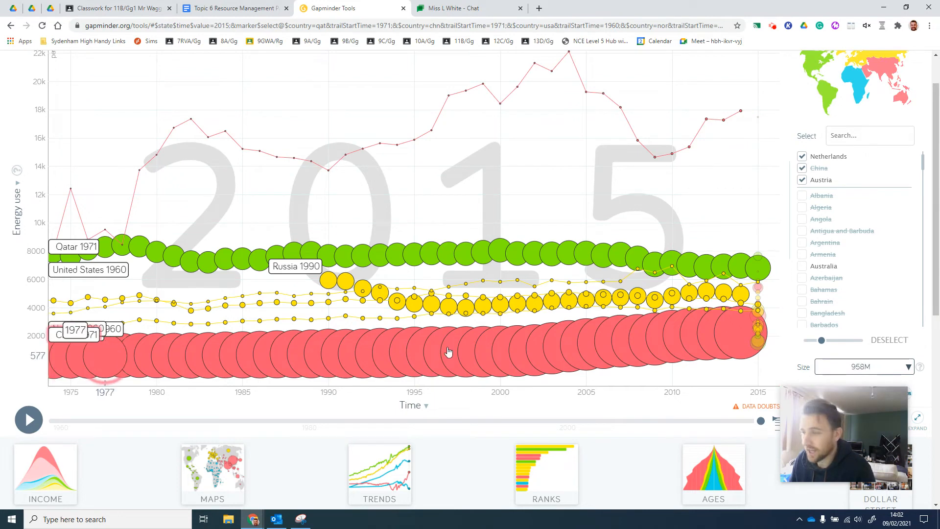
mouse_move(747, 334)
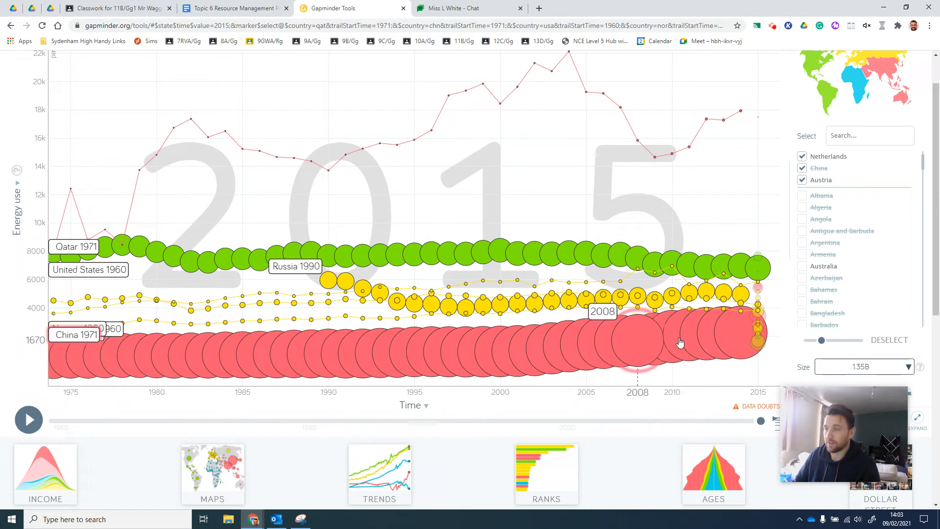
Return to the student booklet and write "China increases from 484/per person" after "E-" in the table's second row
left_click(214, 11)
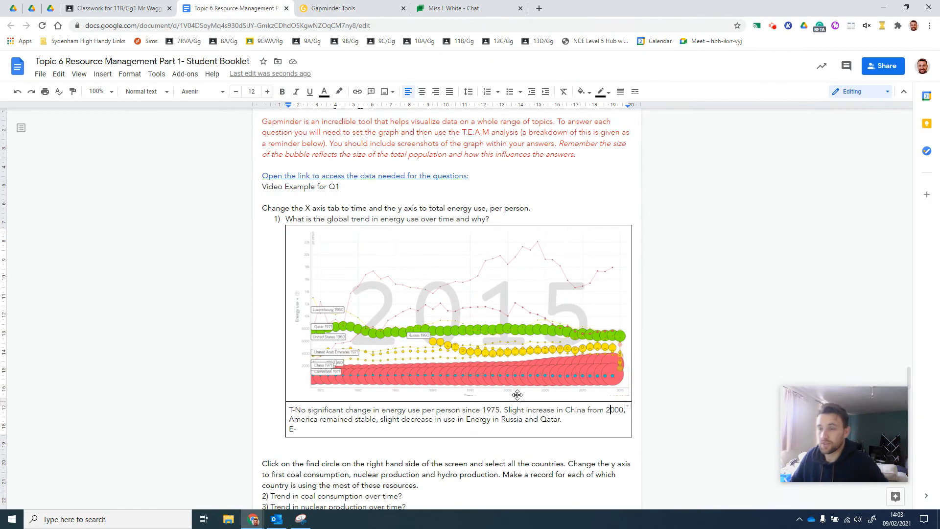
type("Ch")
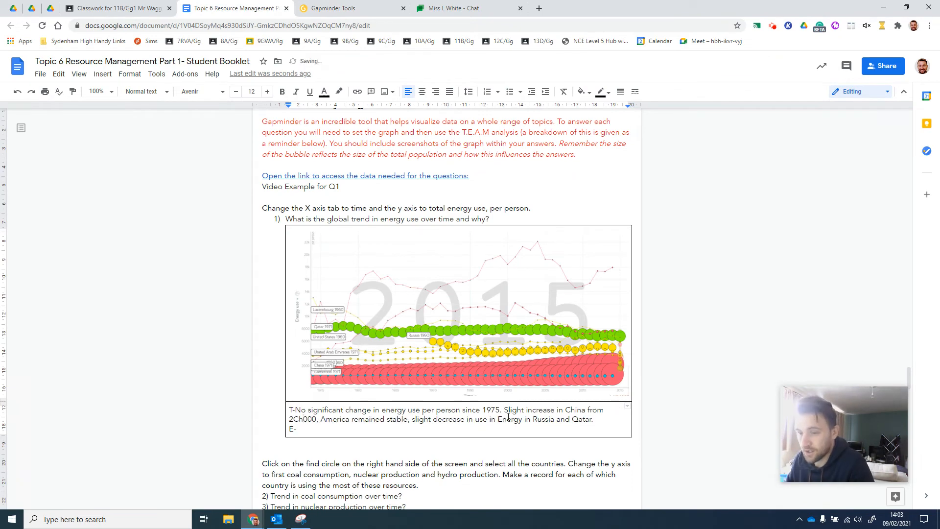
key("BackSpace")
key("BackSpace")
left_click(465, 433)
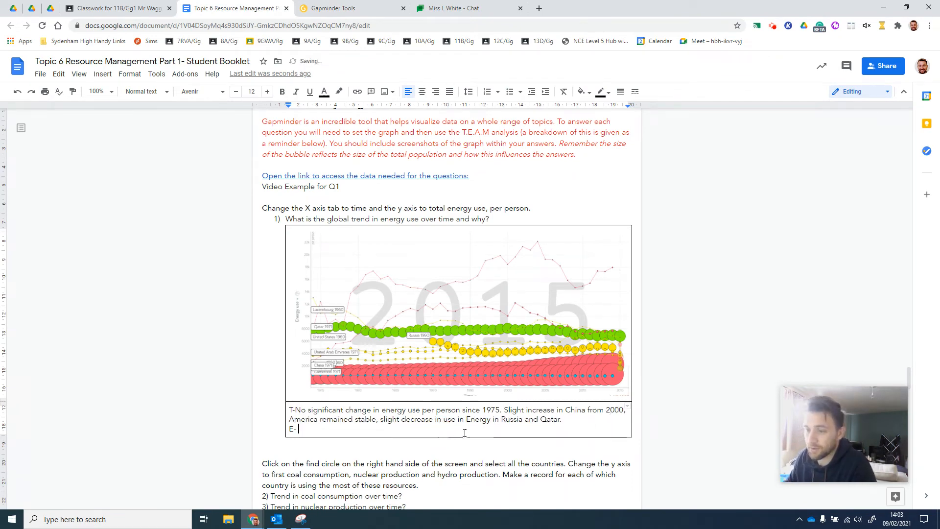
type("China increas")
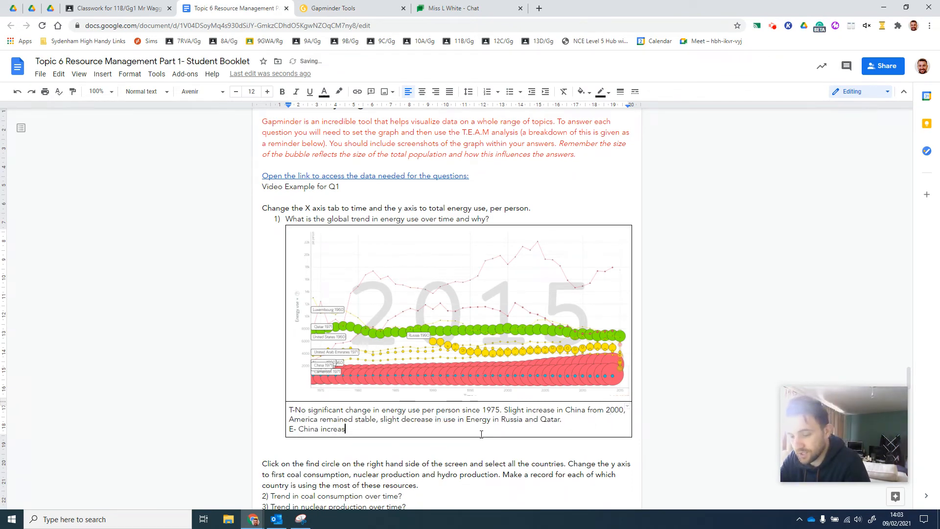
type("es from 484")
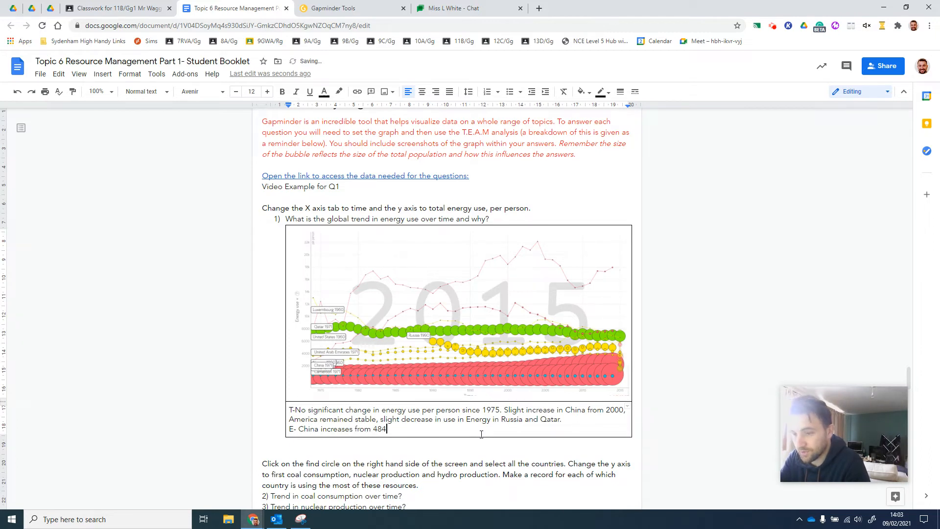
type("/per")
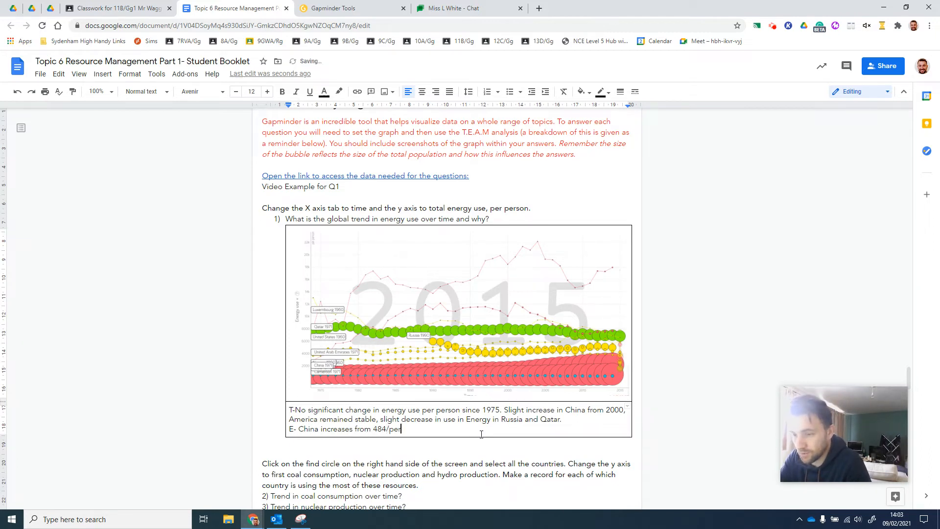
type(" p")
key("BackSpace")
type("erson -")
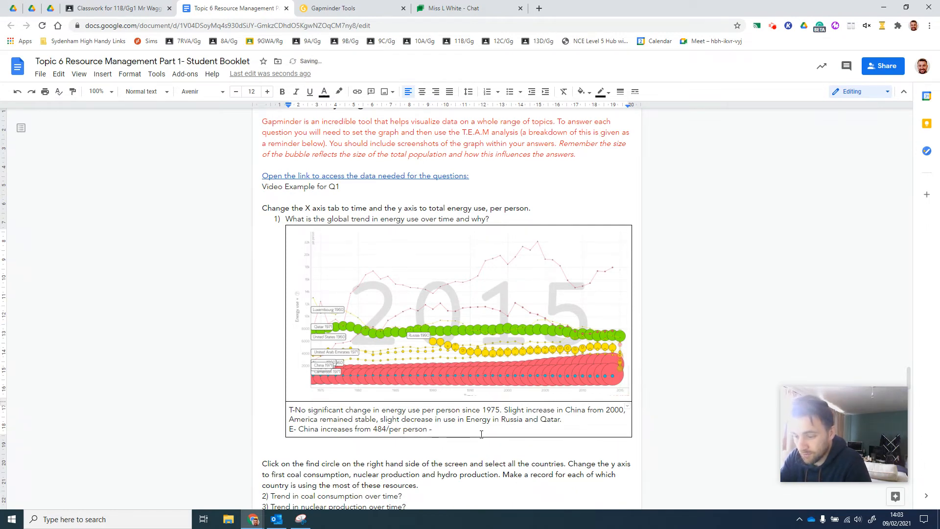
type(" >")
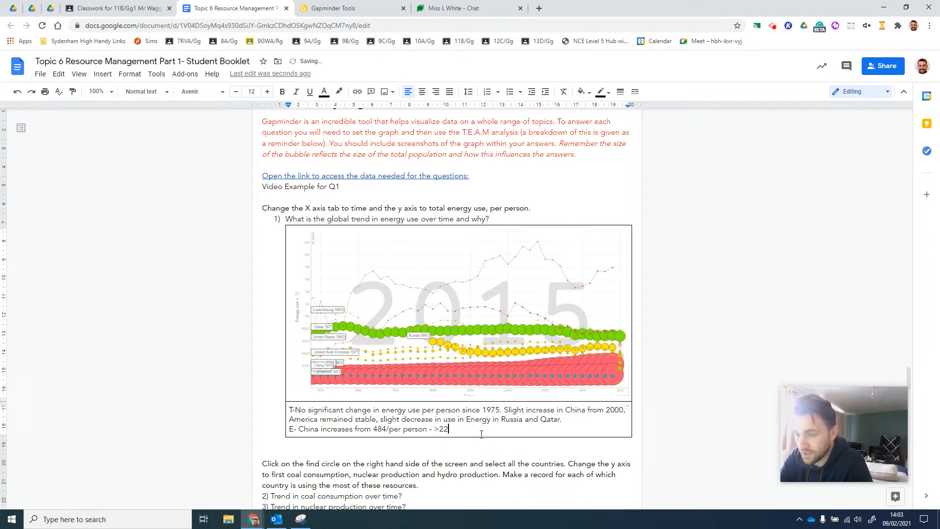
type("2200")
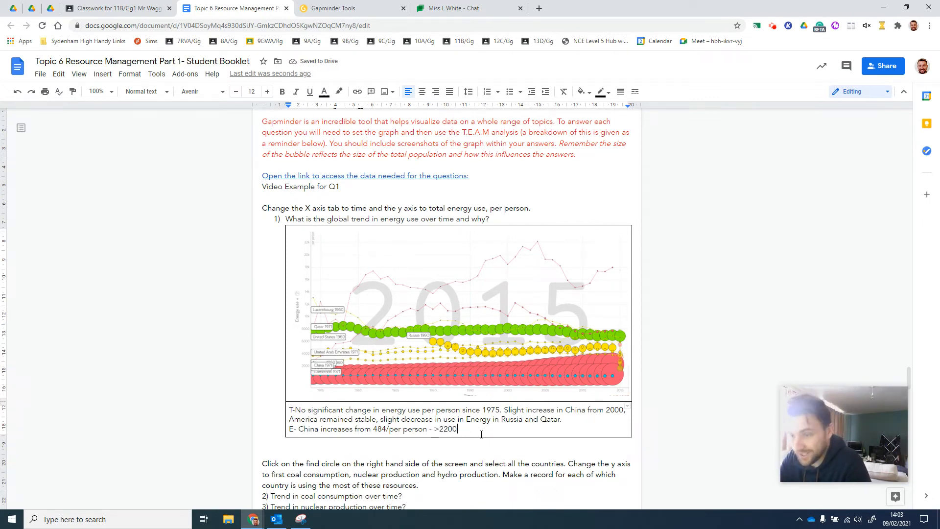
type("/per p")
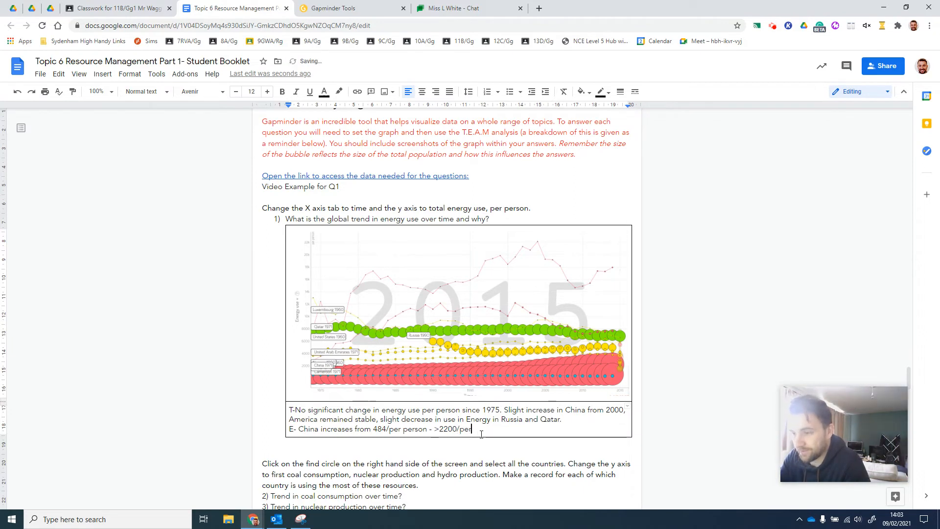
type("erson in")
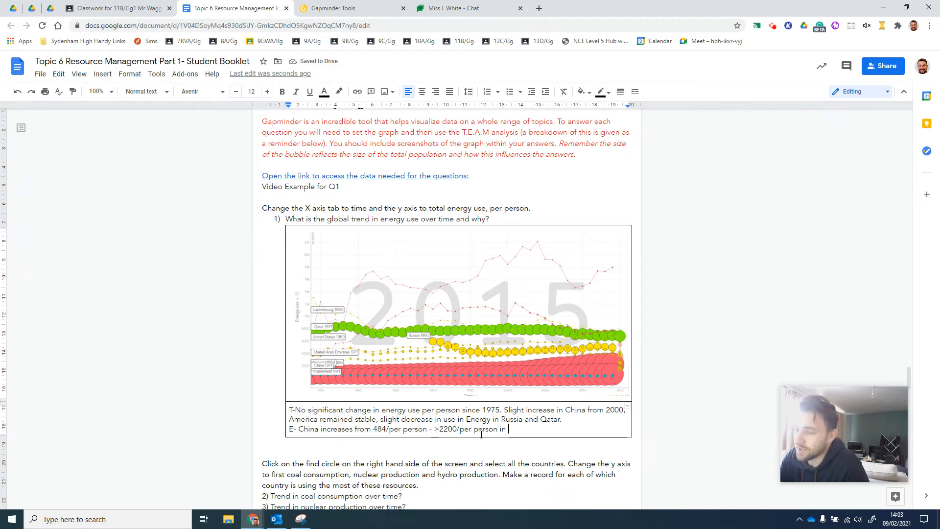
Complete the E line with "- >2200/per person in 40 years"
type("40 yeatr")
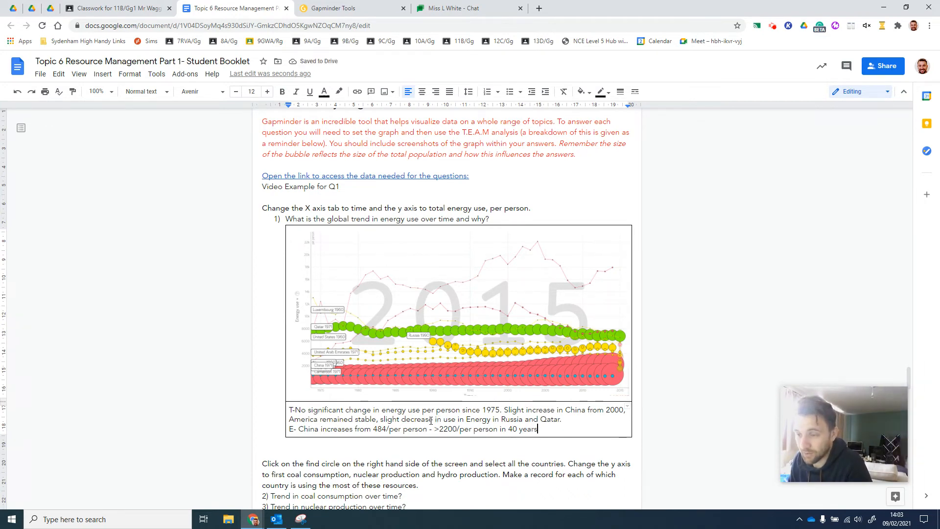
Remove "Slight" from the China sentence in the T line so it begins with "Increase"
left_click_drag(586, 410, 505, 410)
left_click(524, 410)
key("BackSpace")
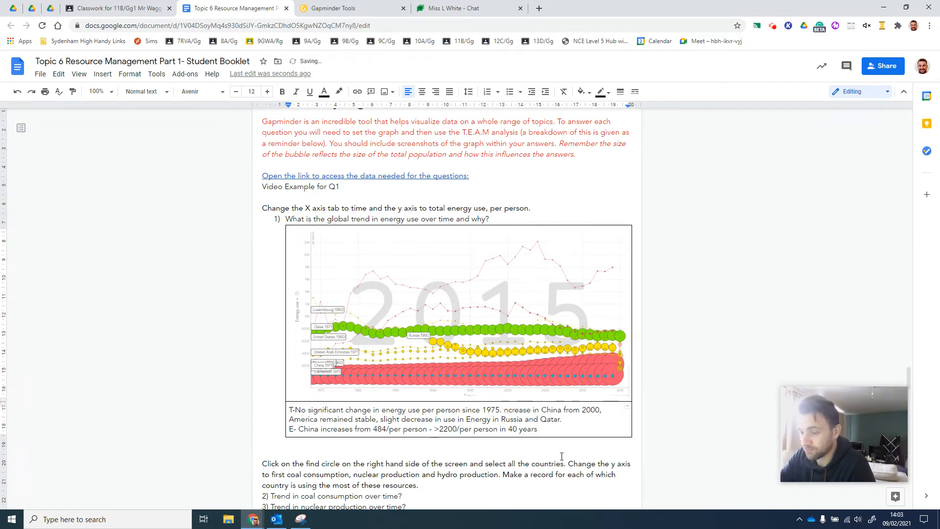
type("I")
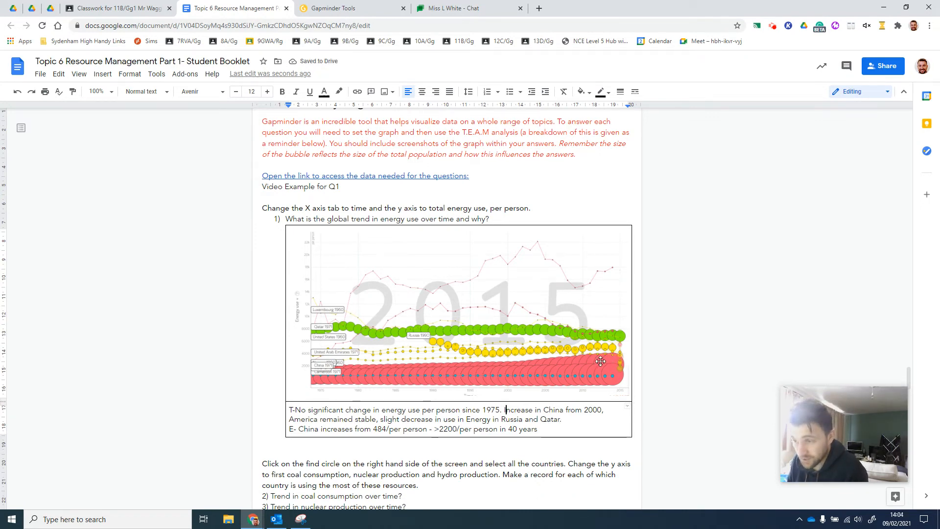
Start a new line with "A - " below the E text in the table's second row
left_click(556, 432)
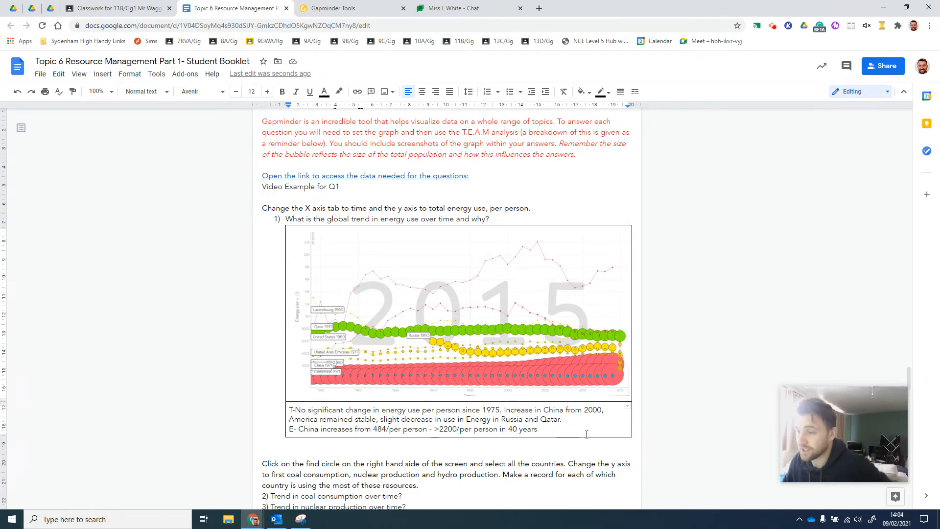
key("Return")
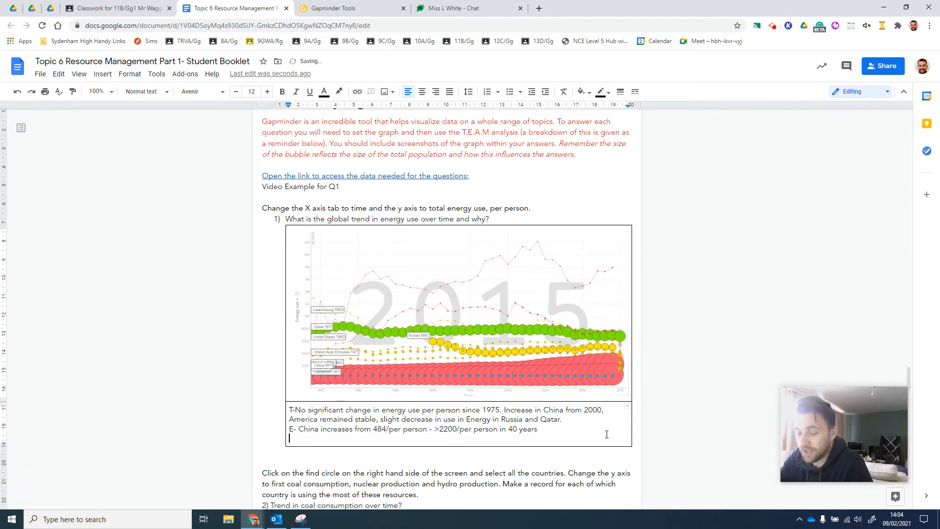
type("Ano")
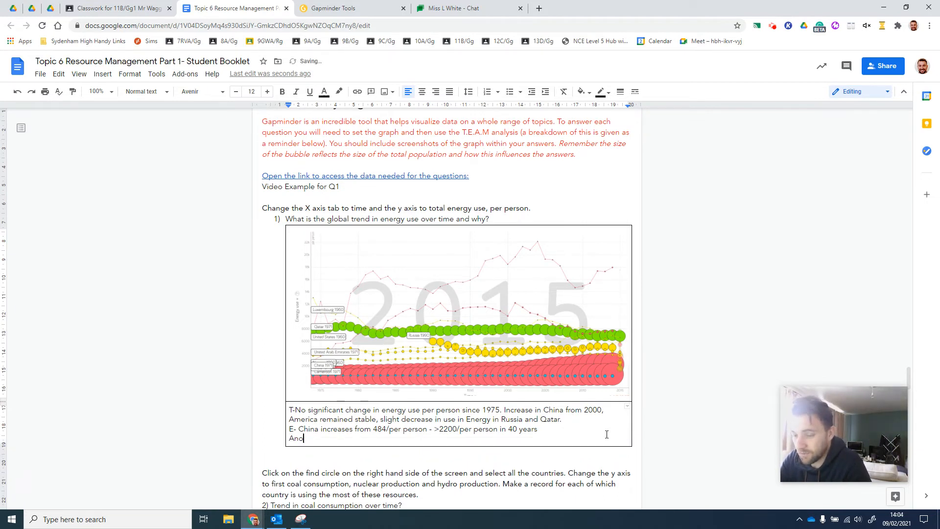
key("BackSpace")
key("BackSpace")
type("- ")
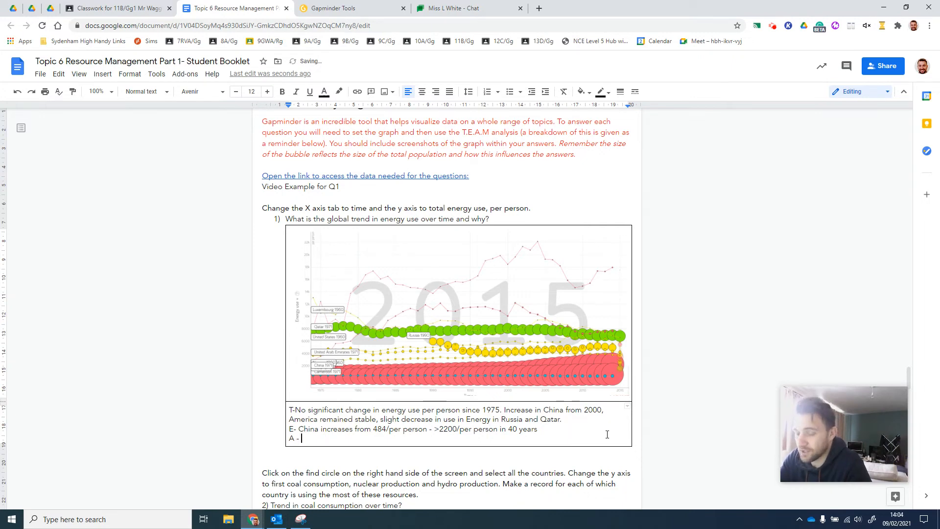
type("Qa")
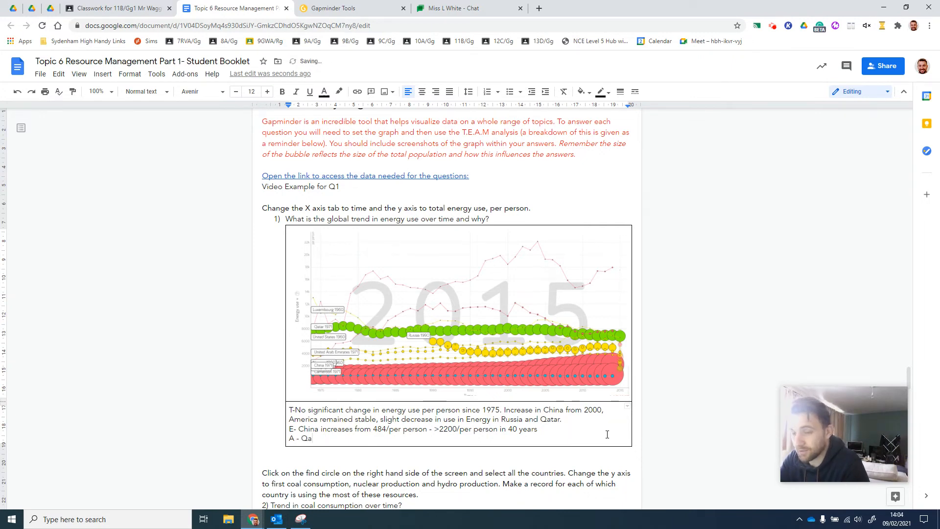
type("a")
Write "Qatar has a much higher energy use per person than any other country shown" on the A line
key("BackSpace")
type("tar ")
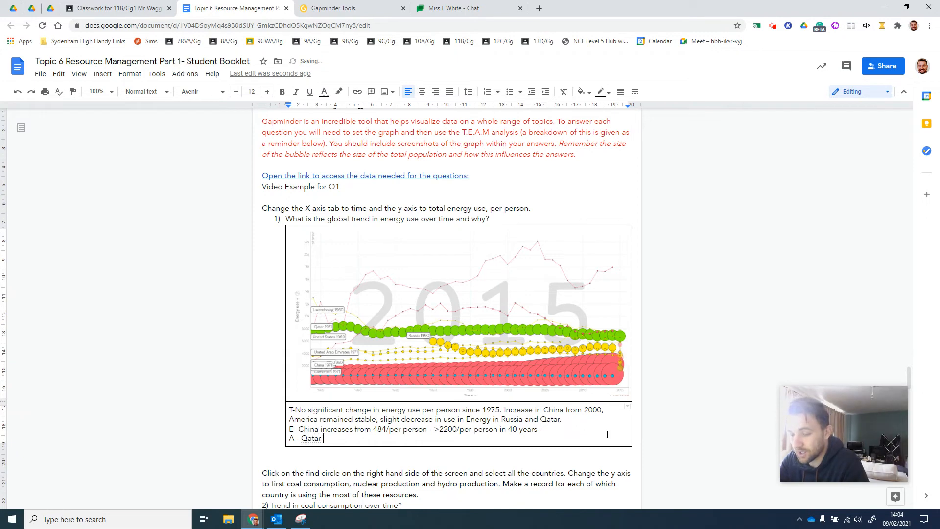
type("has a mi")
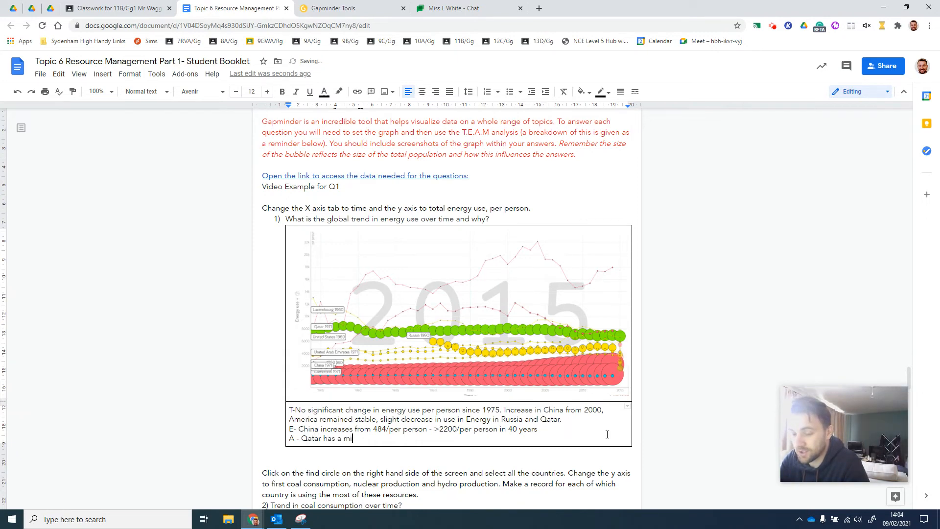
type("ch h")
key("BackSpace")
key("BackSpace")
key("BackSpace")
key("BackSpace")
key("BackSpace")
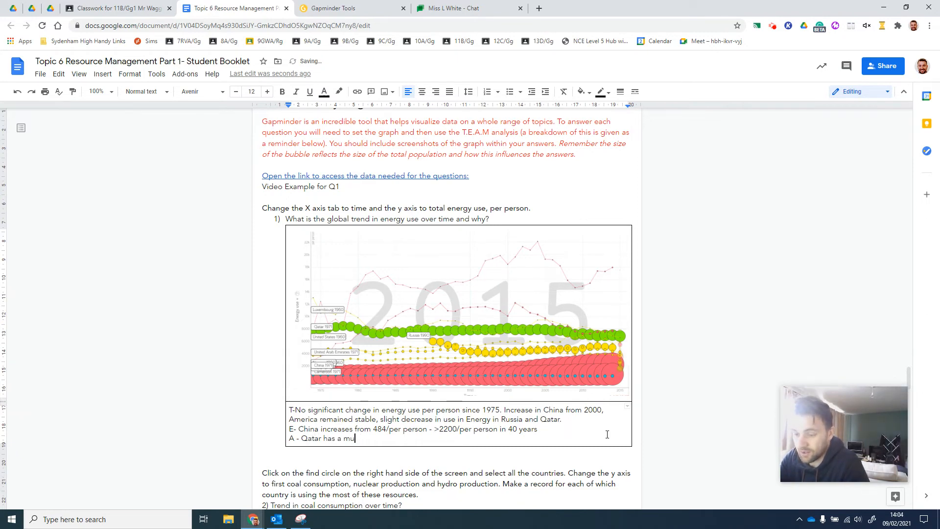
type("uch higher ener")
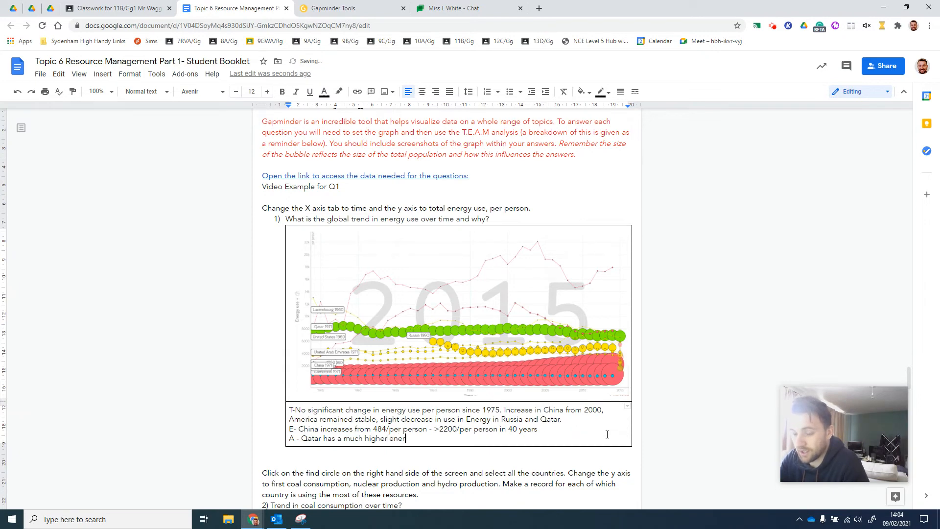
type("gy use per per")
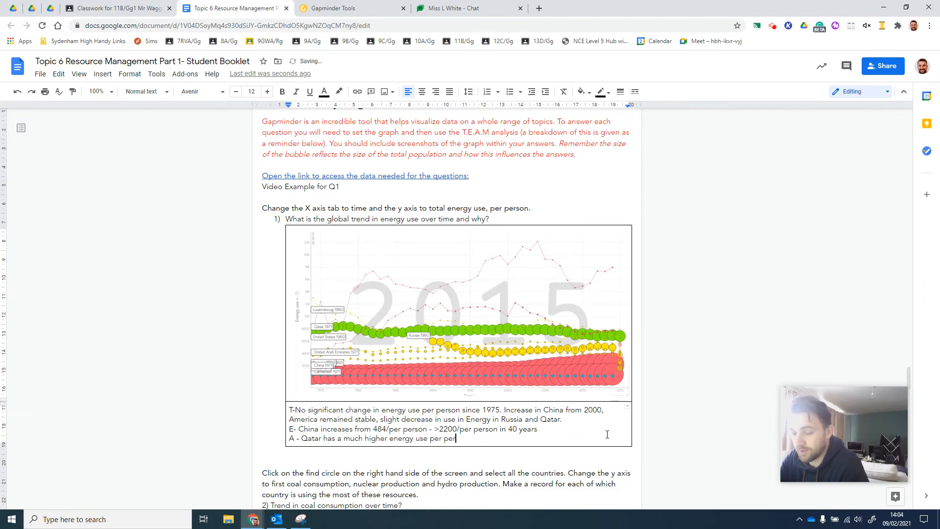
type("son than any ")
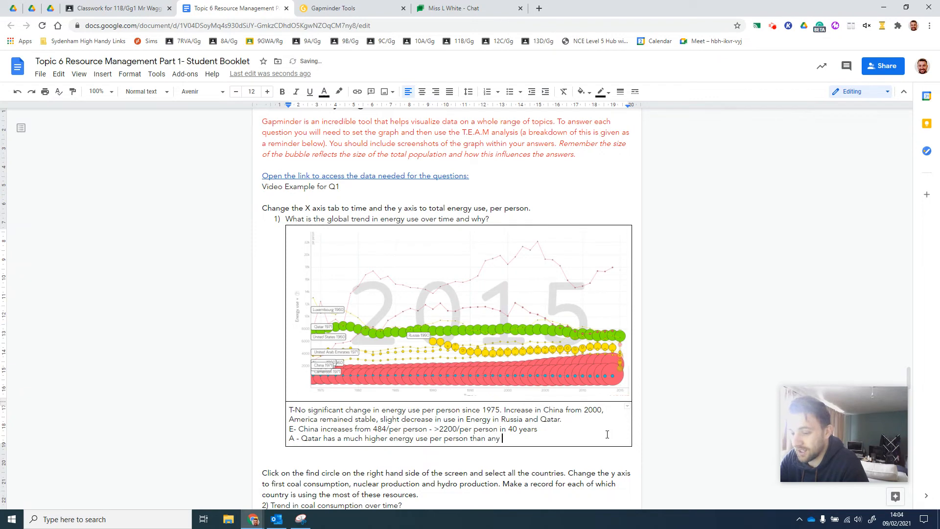
type("other country sho")
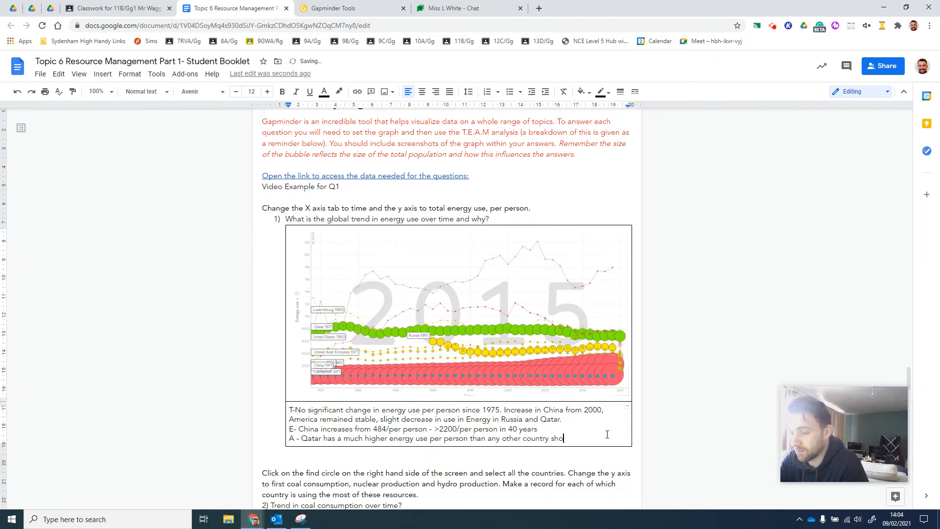
type("wn")
Add a new line below the A text reading "M- Developed countries have seen little to no increase"
key("Return")
type("M")
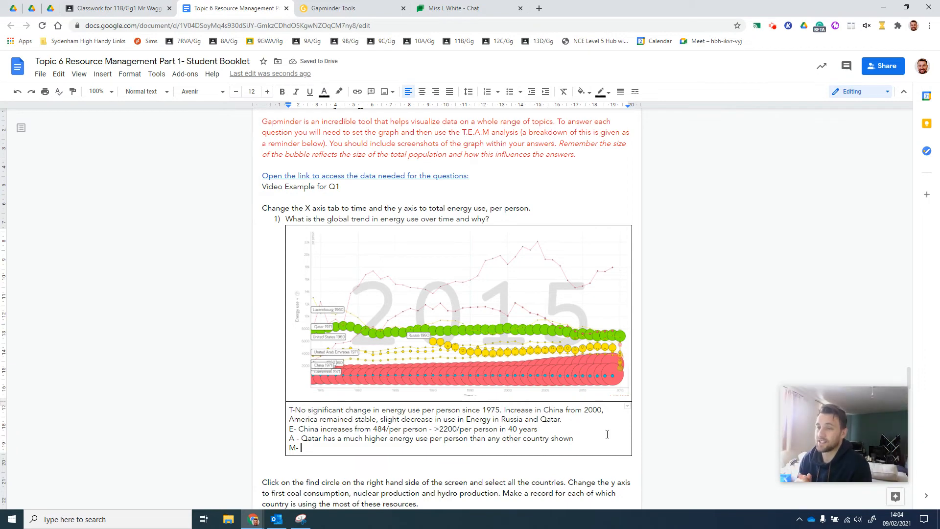
type("- Developing")
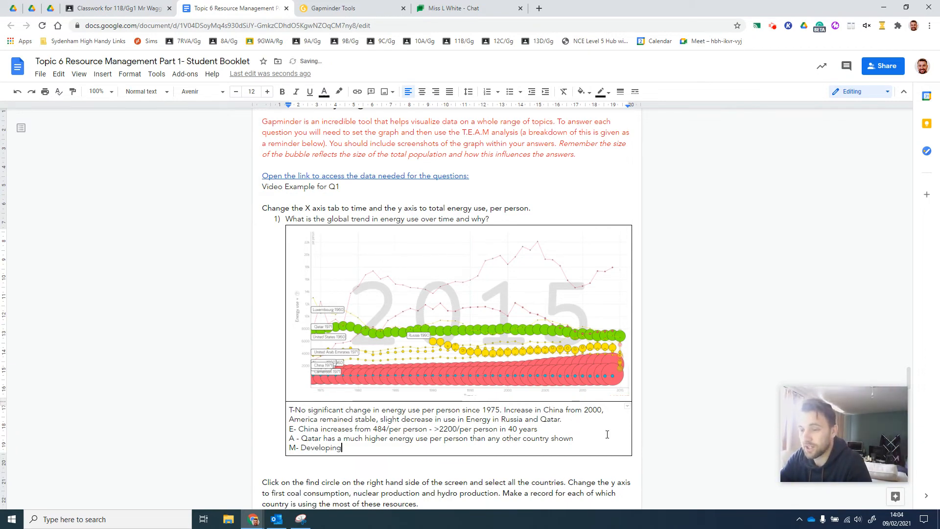
key("BackSpace")
key("BackSpace")
key("BackSpace")
type("ed countris")
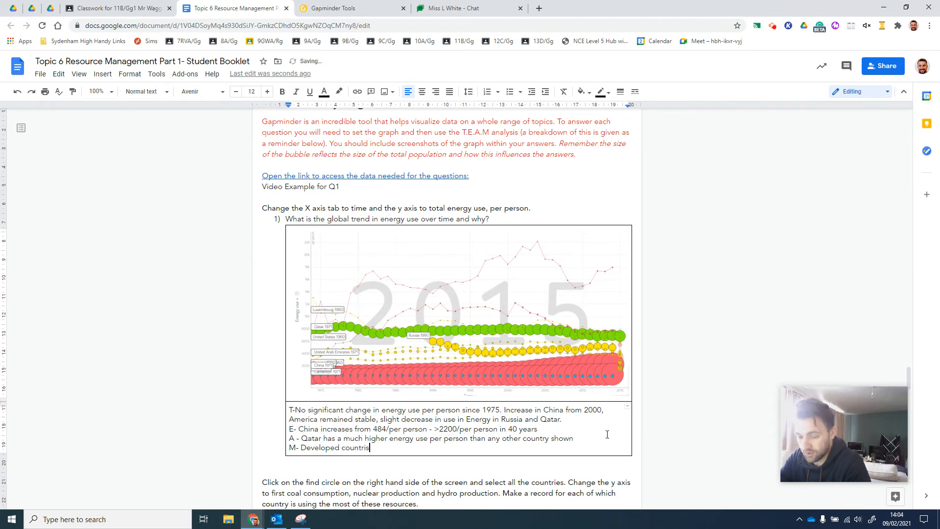
type("ries")
key("BackSpace")
type("es have se")
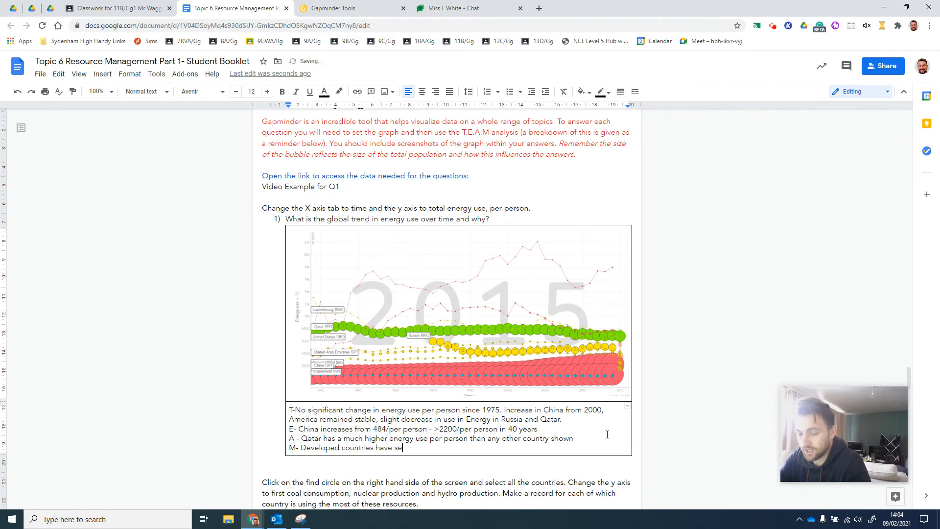
type("en little to no increase")
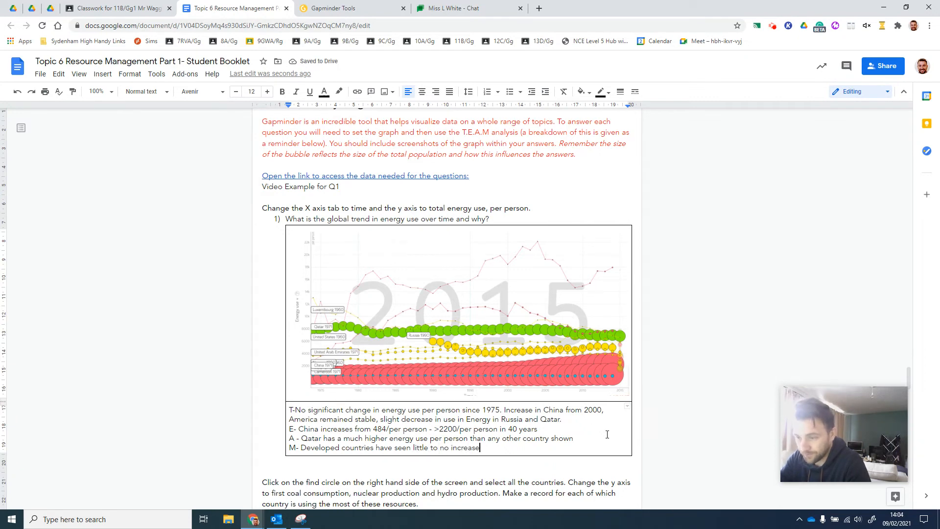
type(" in ")
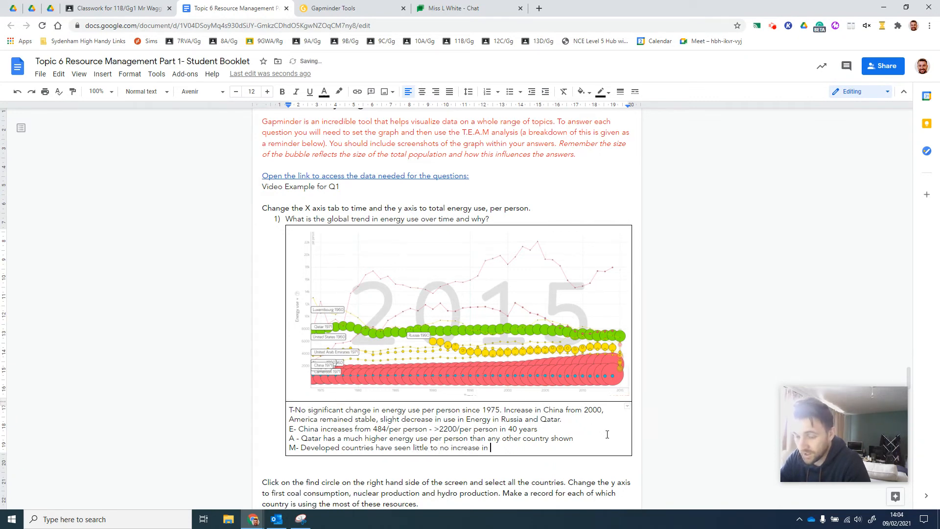
type("energy use per pe")
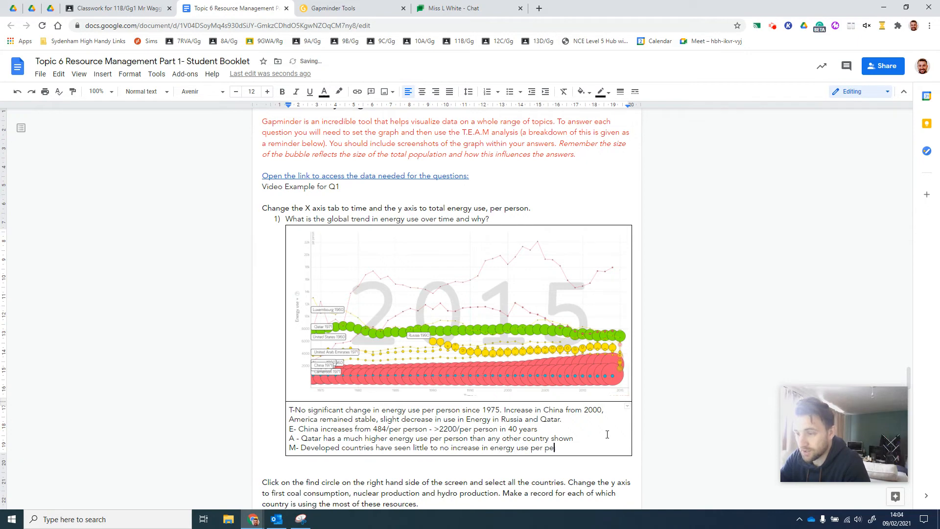
type("rson")
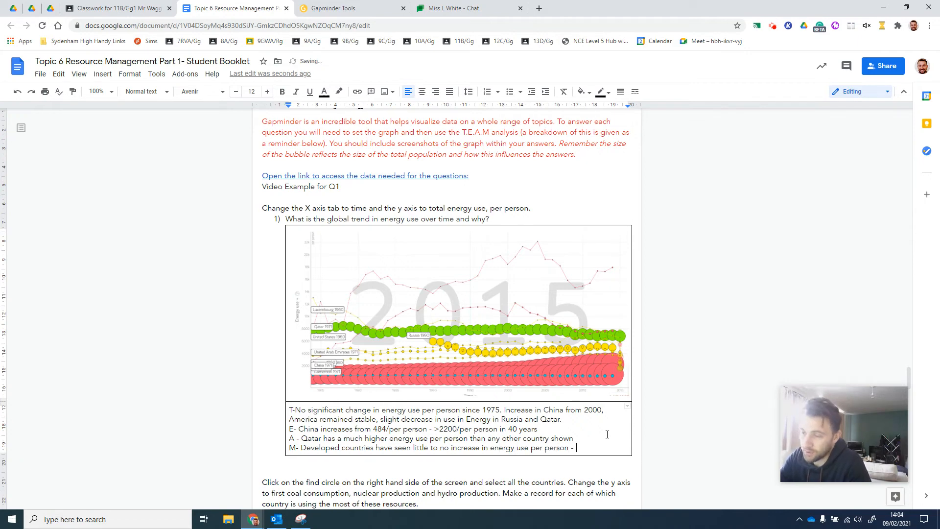
type(" - ")
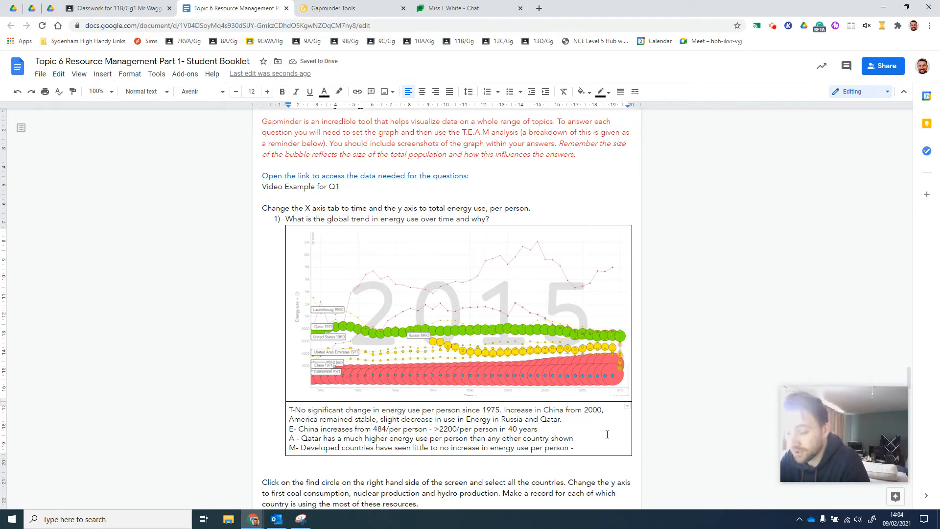
type("due top")
Continue the M line with "in energy use per person - due to"
key("BackSpace")
key("BackSpace")
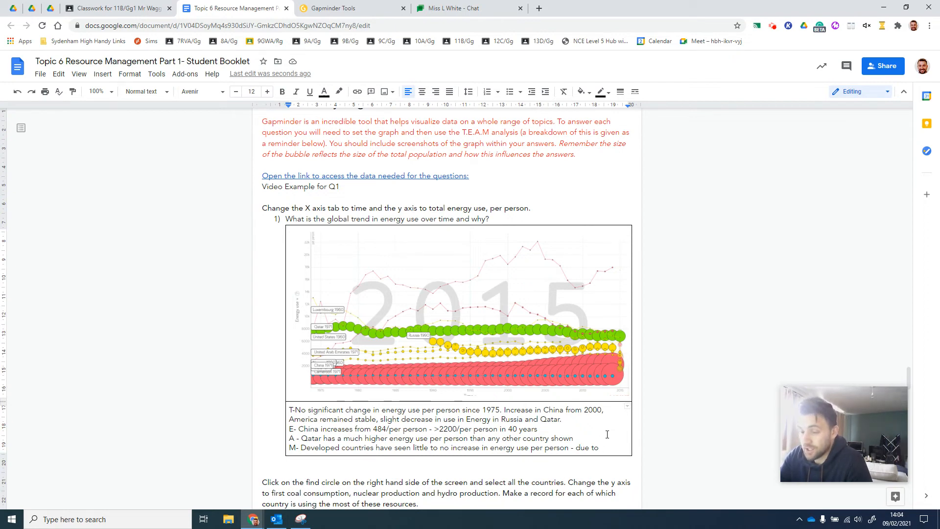
Extend the M line with "moving away from energy attentive secondary industry but higher domestic use"
type("moving awa")
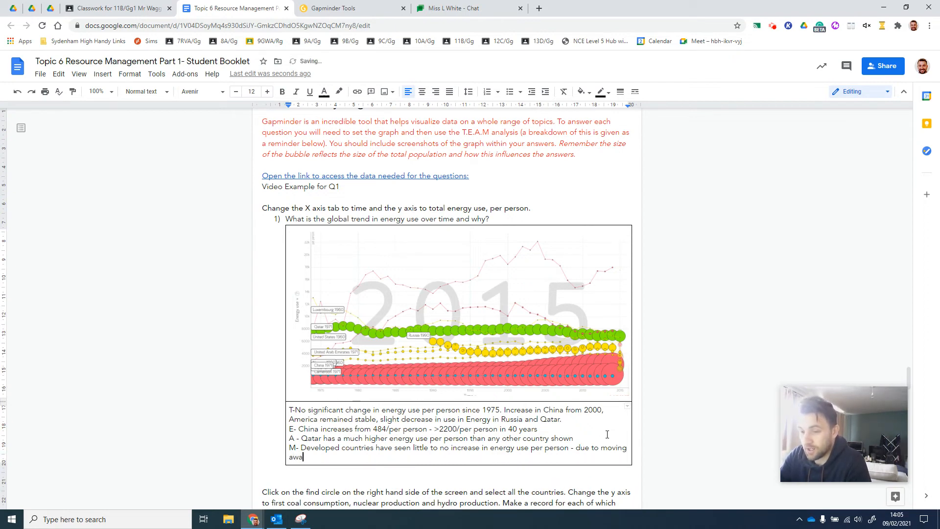
type("y from energy int")
type("e")
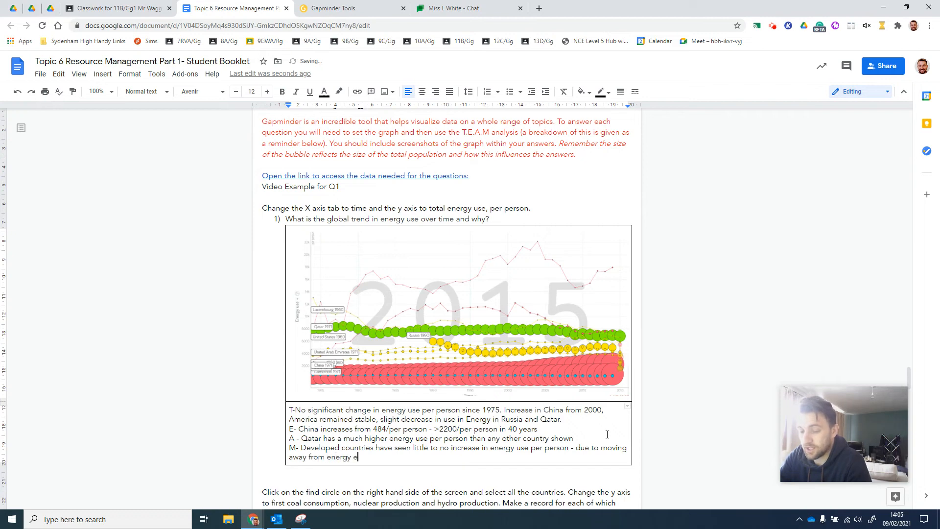
key("BackSpace")
type("ing away from energy attentive secondary in")
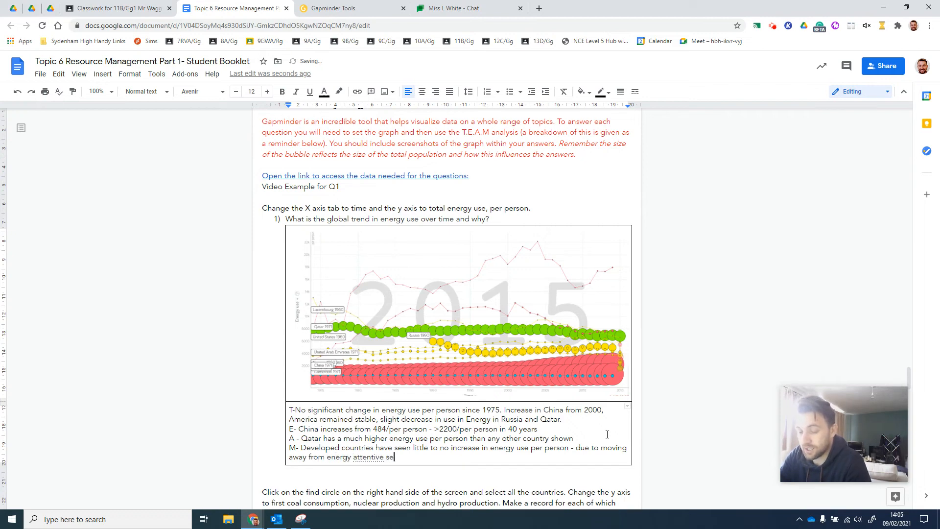
key("BackSpace")
key("BackSpace")
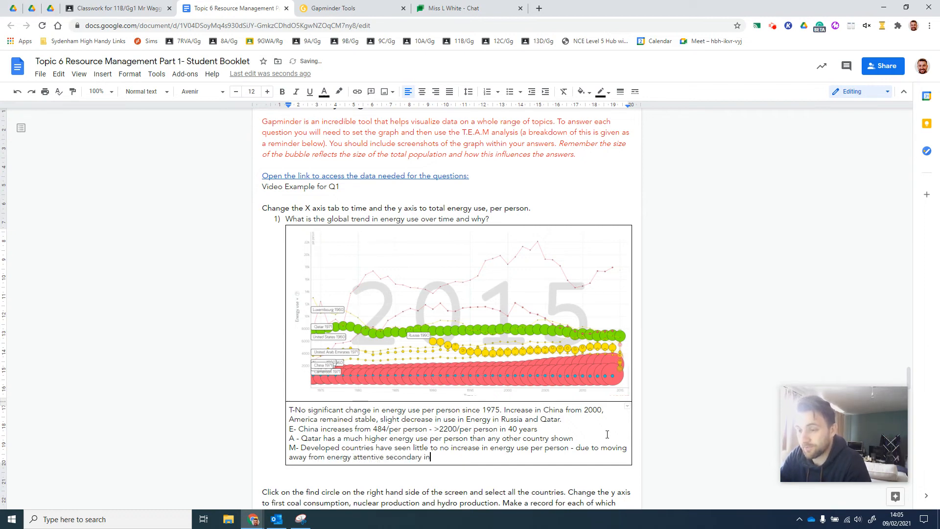
type("dustry bu")
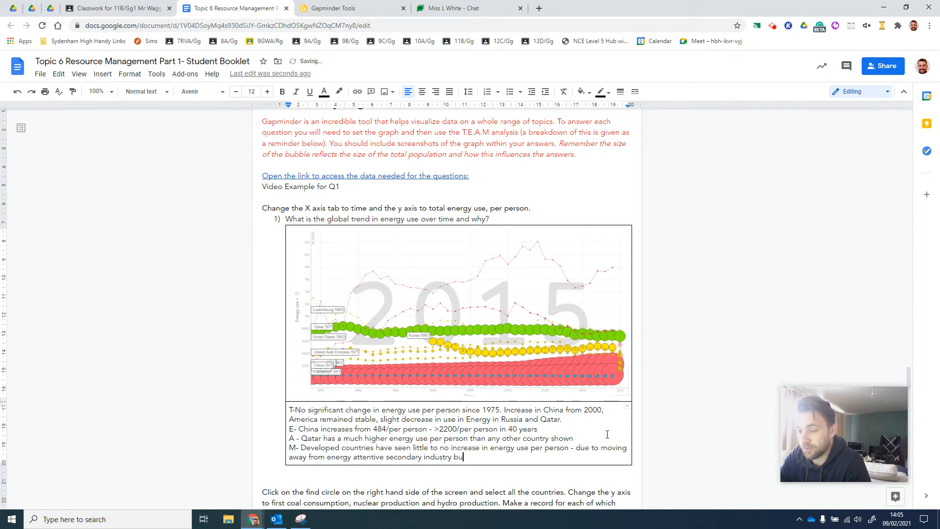
type("t higher domestic use")
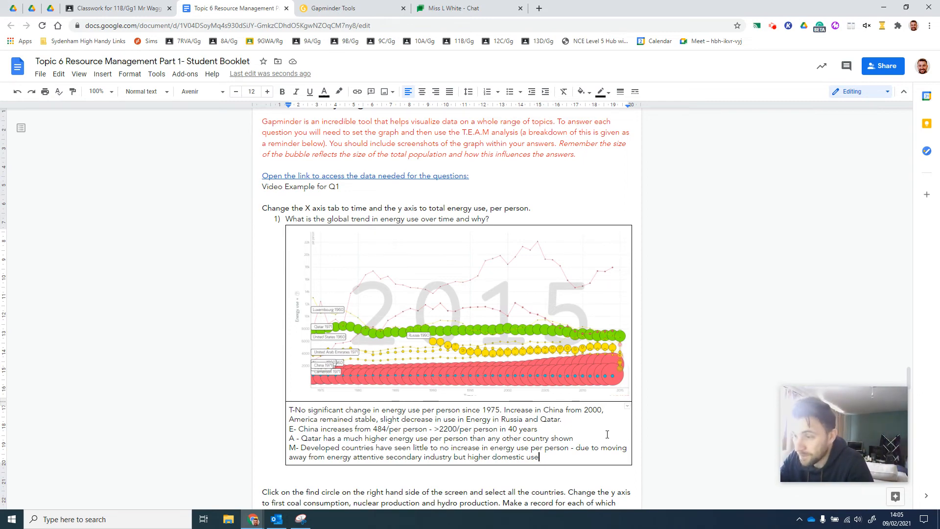
End the M text with the sentence "Emerging countries (China) have seen big increases as the population has become more economically developed."
type(". Emerging count")
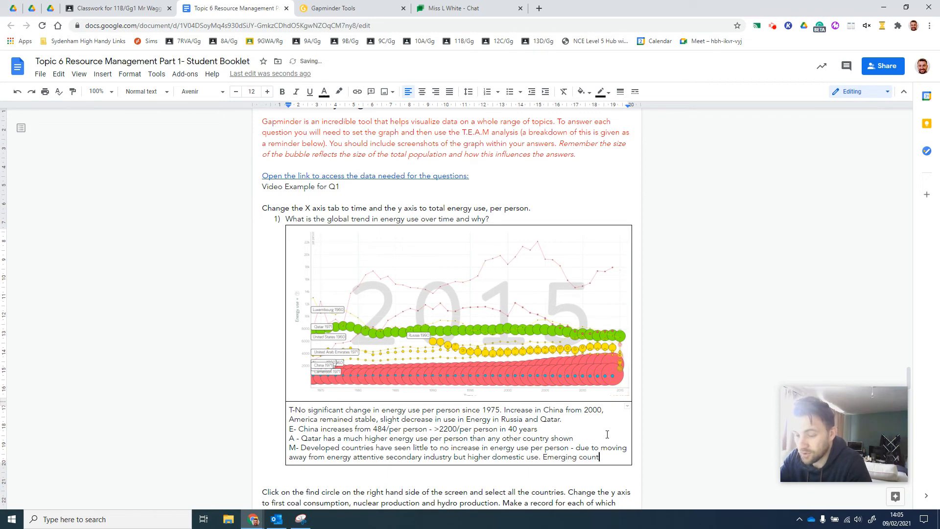
type("ries")
type(" (")
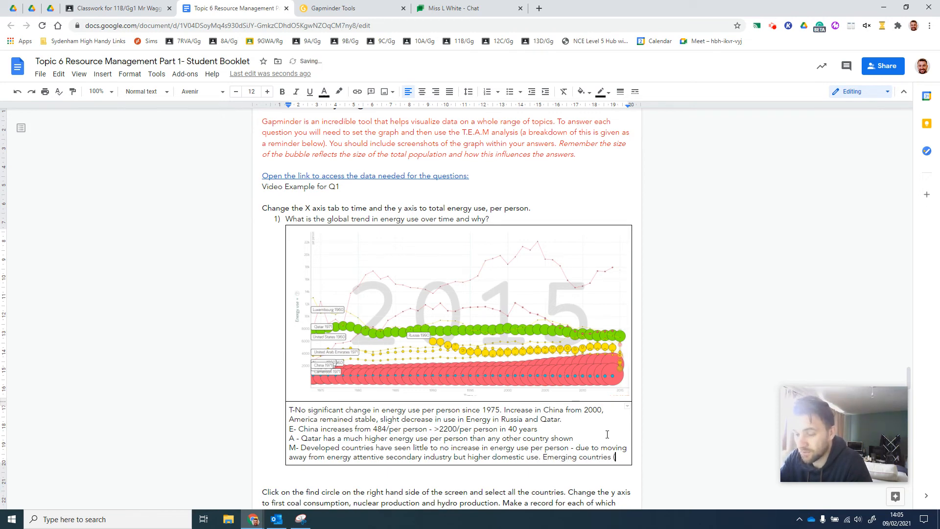
type("China) have seen")
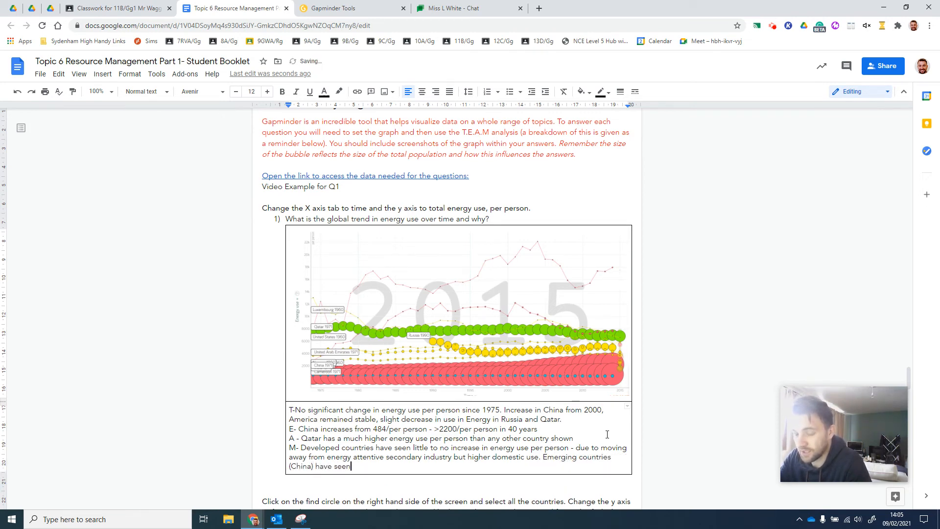
type(" big incr")
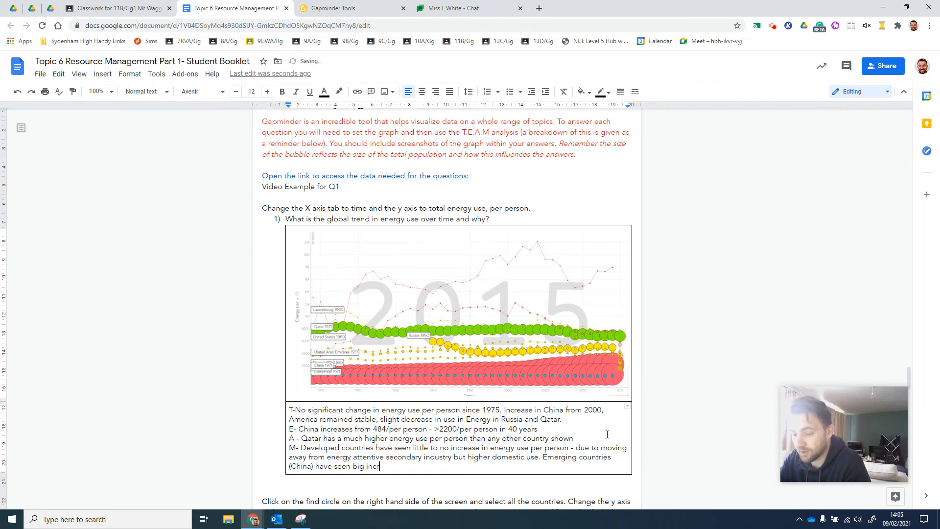
type("eases as t")
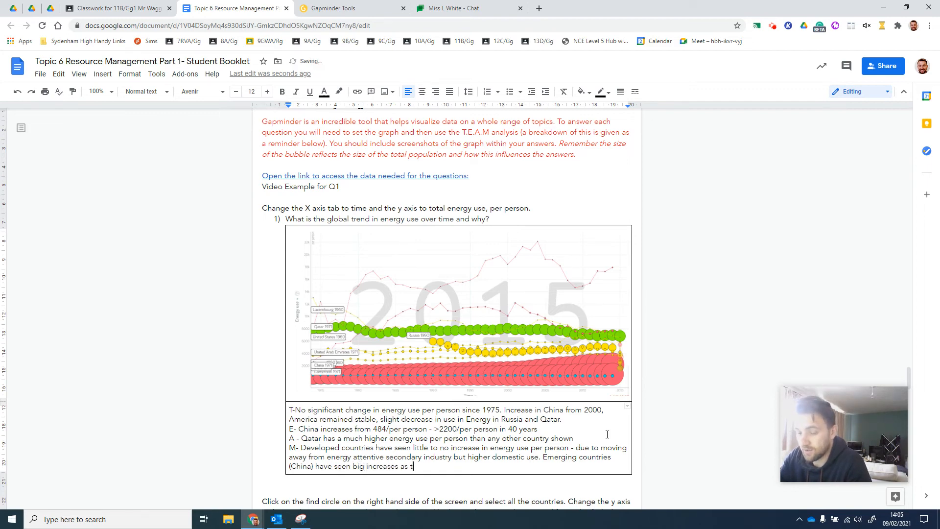
type("he population has")
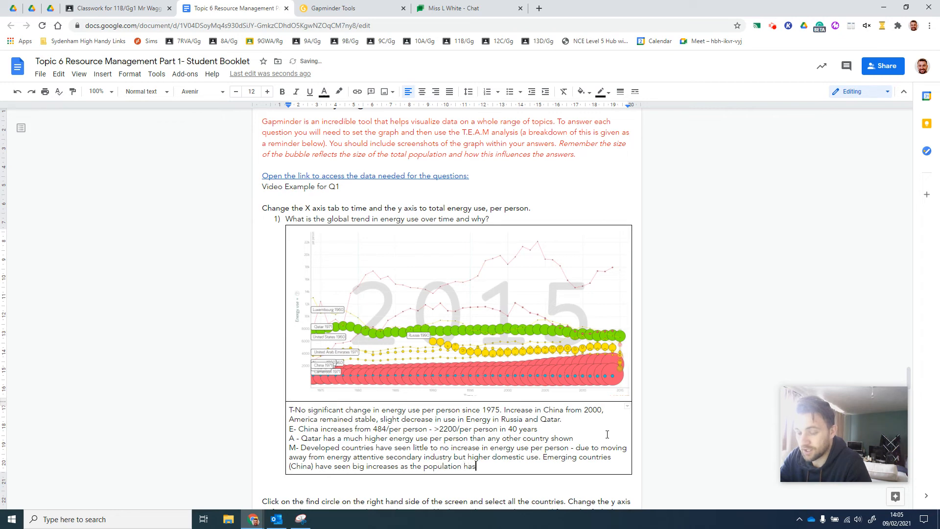
type("s become")
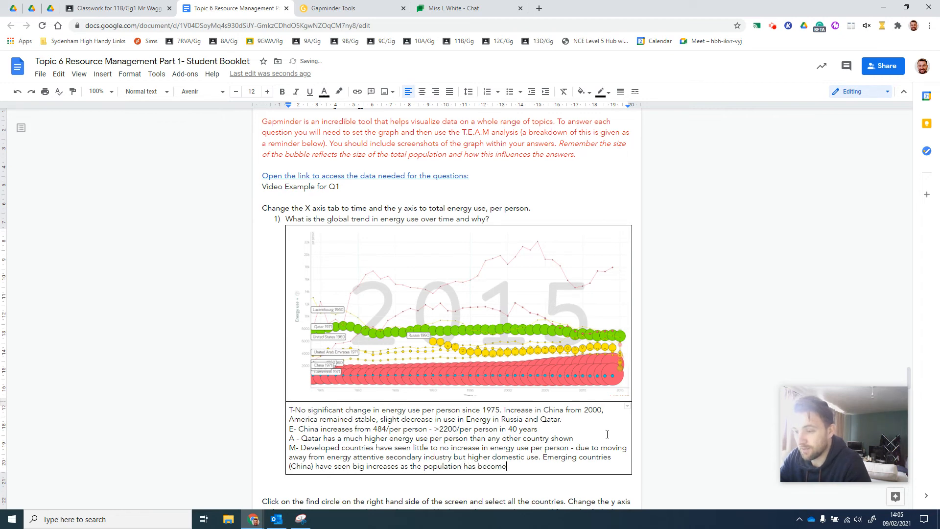
type(" more ")
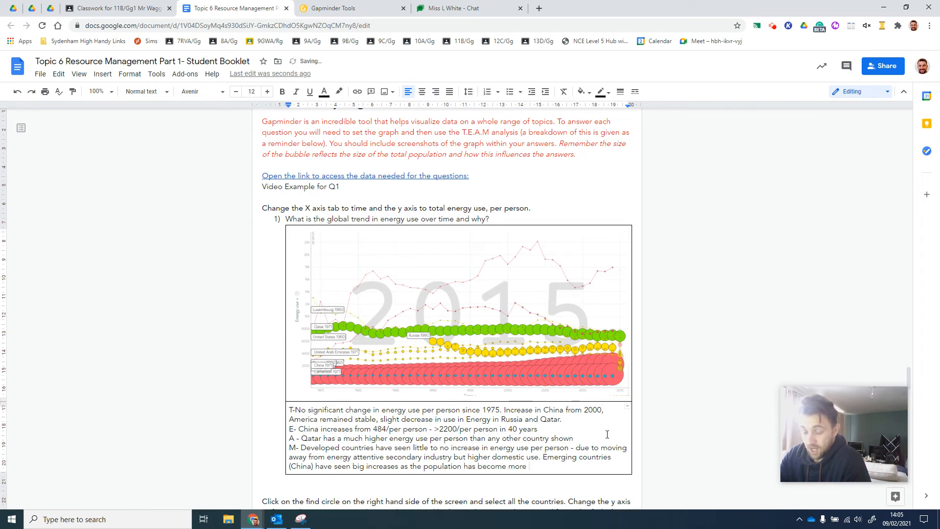
type("economic")
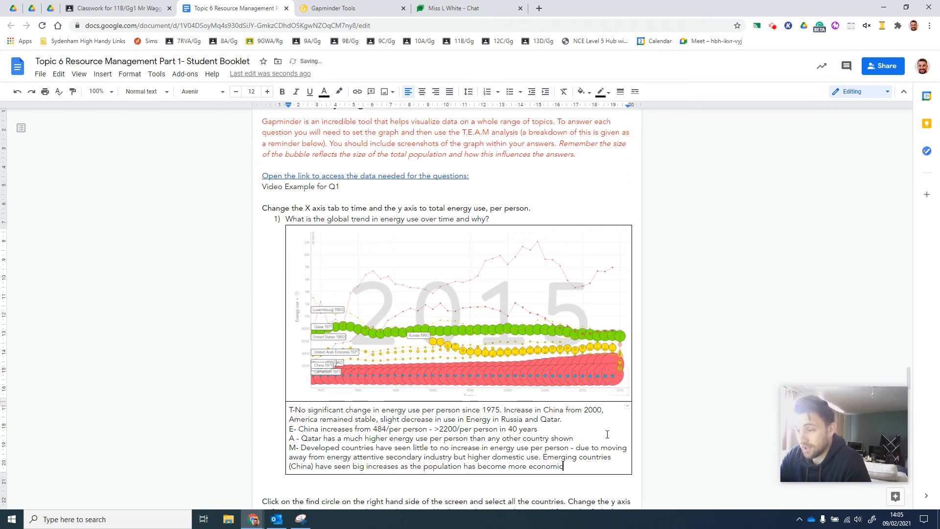
type("ally developed.")
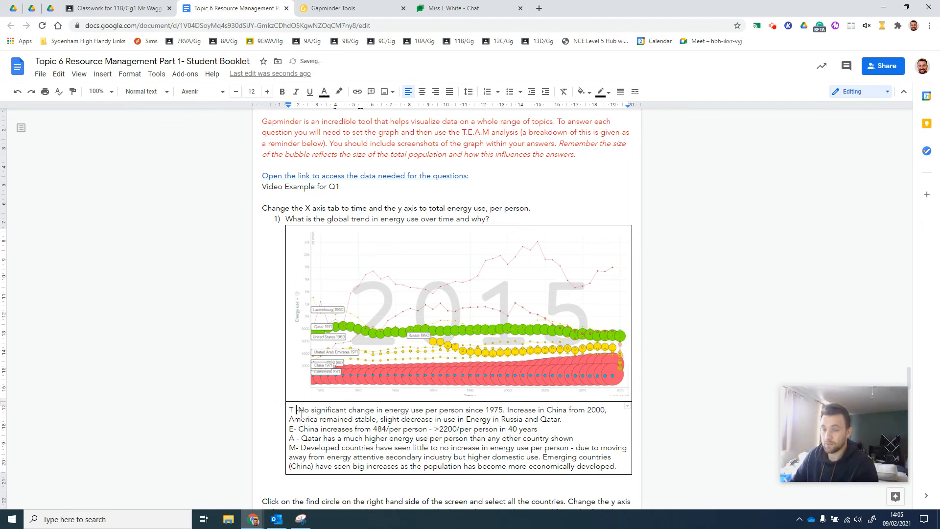
Put a space between the "T" label and its dash, and read over the E, A and M lines
type("-")
left_click(299, 429)
left_click_drag(303, 429, 532, 430)
left_click_drag(297, 440, 569, 447)
left_click(433, 447)
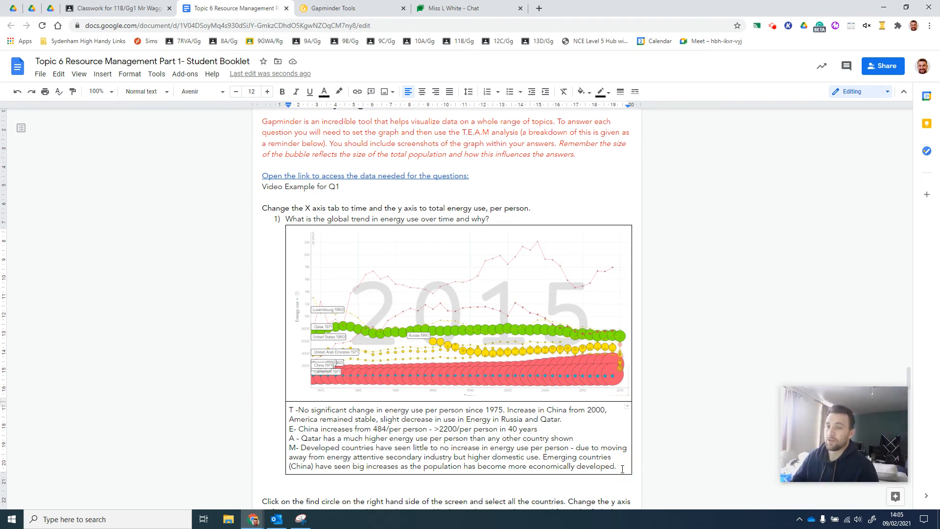
Examine the booklet instructions for questions 2 to 4 on coal consumption, nuclear production and hydro production
scroll(359, 349, "down", 3)
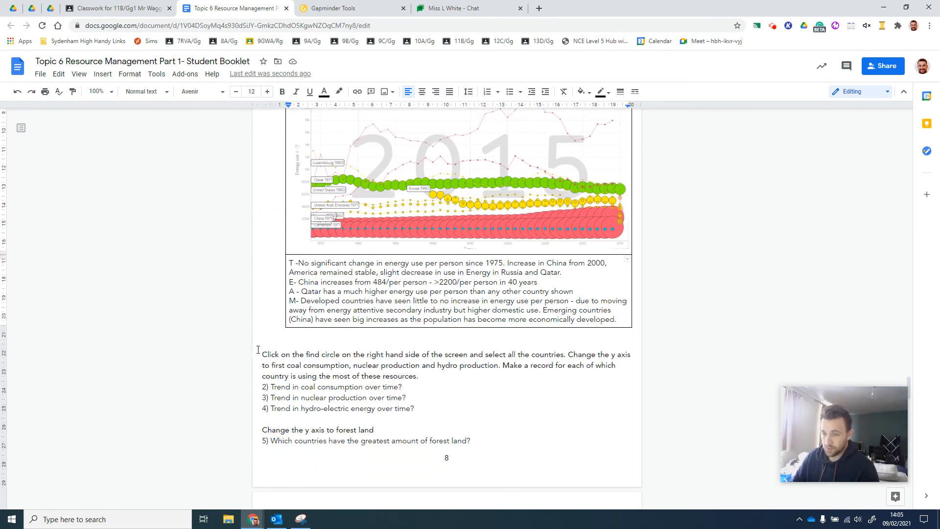
left_click_drag(258, 350, 503, 366)
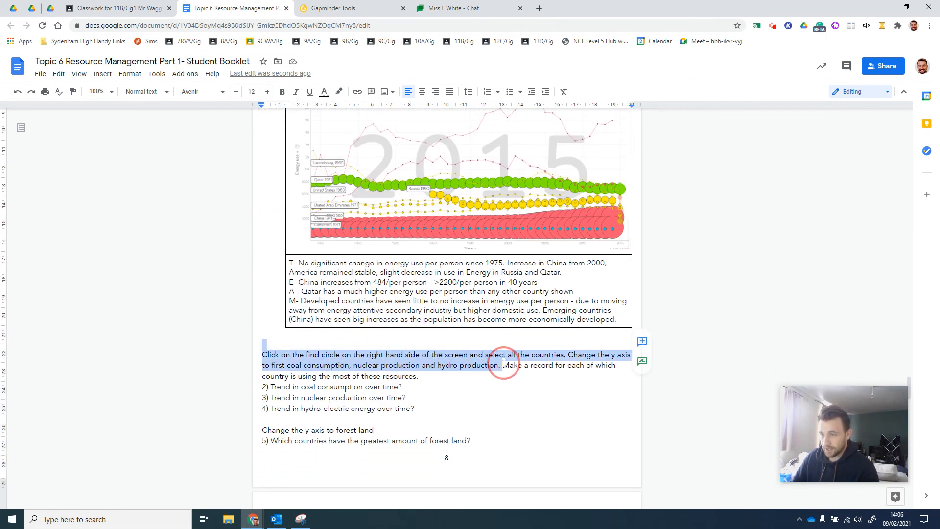
left_click(432, 375)
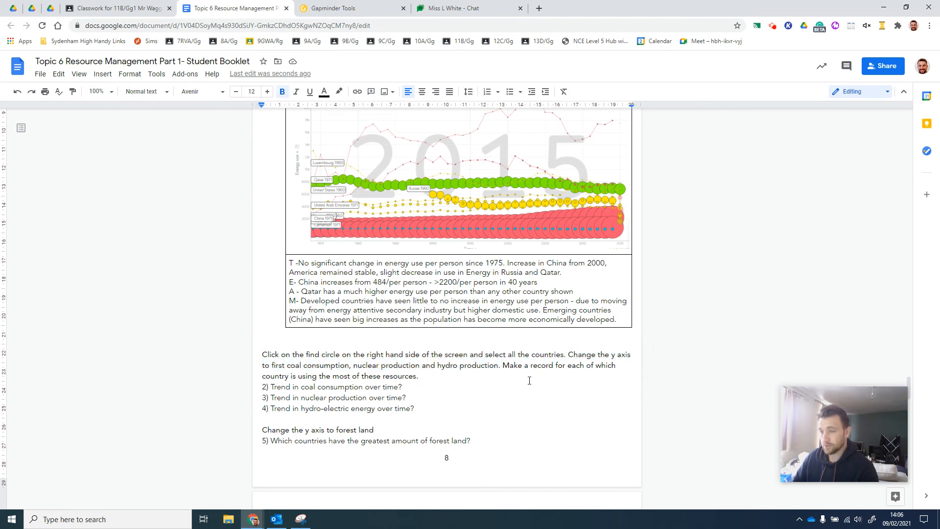
Switch to the Gapminder chart and move its timeline back to the start at 1960
left_click(321, 8)
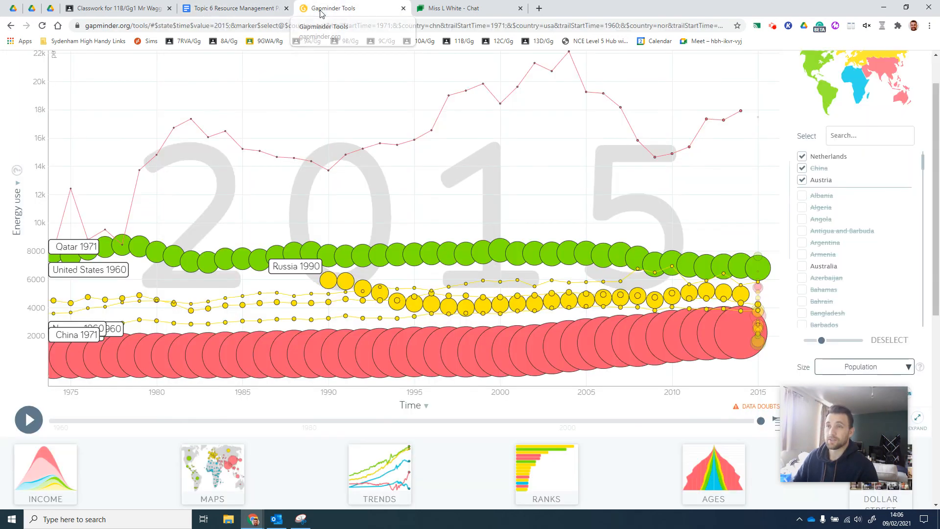
scroll(216, 271, "up", 2)
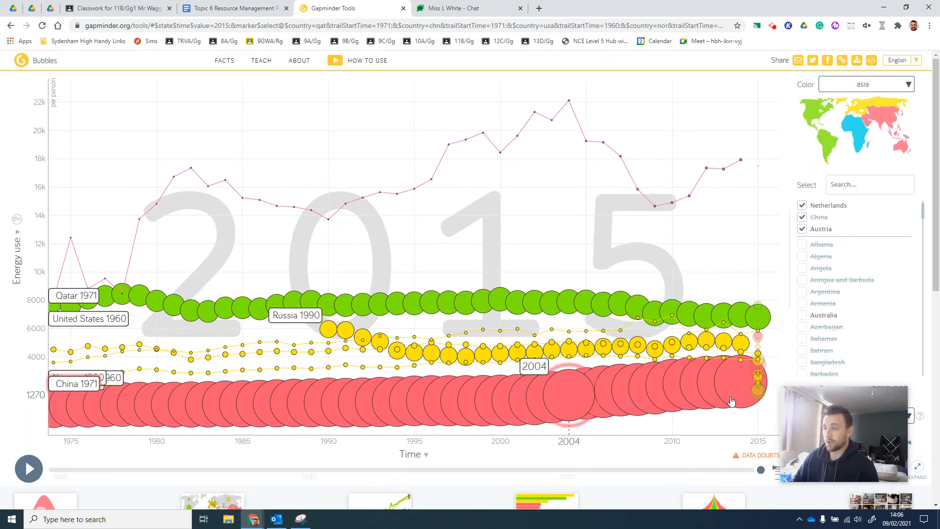
left_click_drag(761, 469, 2, 321)
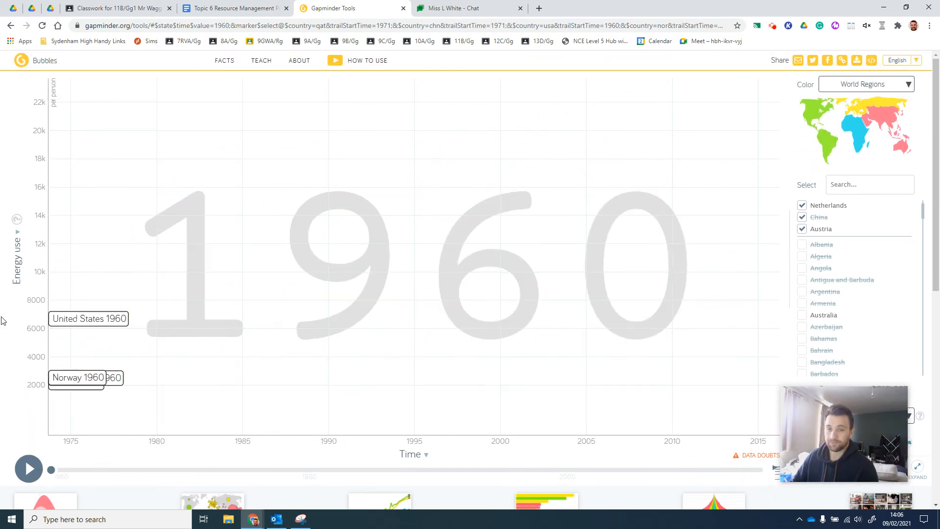
Change the chart's Y axis to total coal consumption and play the animation over time
left_click(17, 231)
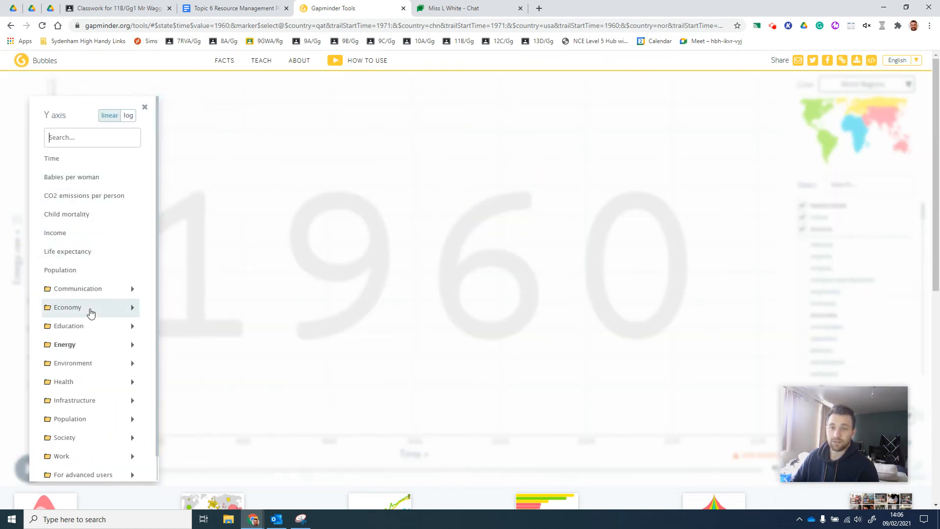
left_click(130, 345)
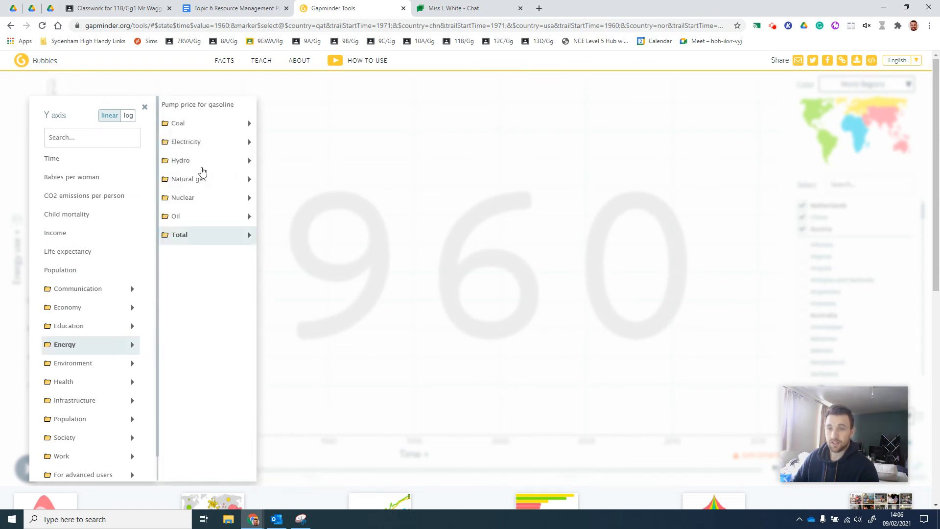
mouse_move(241, 128)
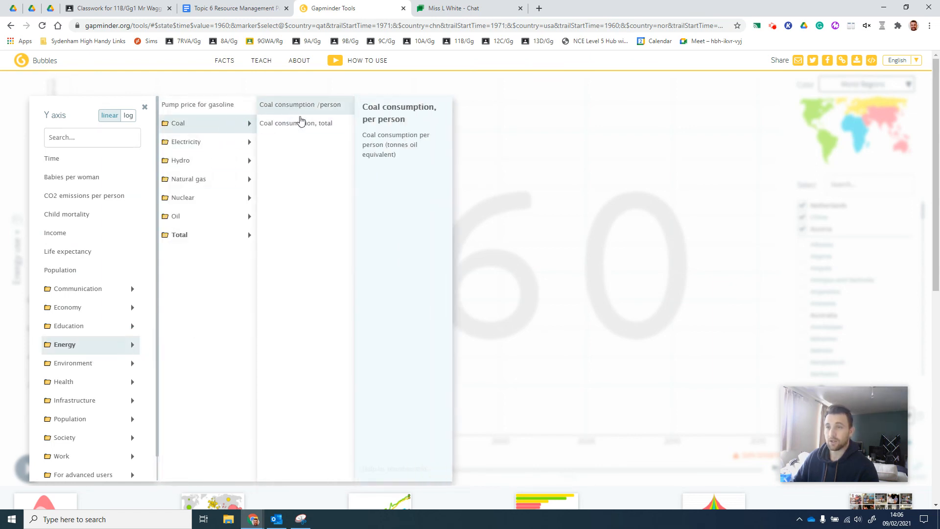
left_click(316, 123)
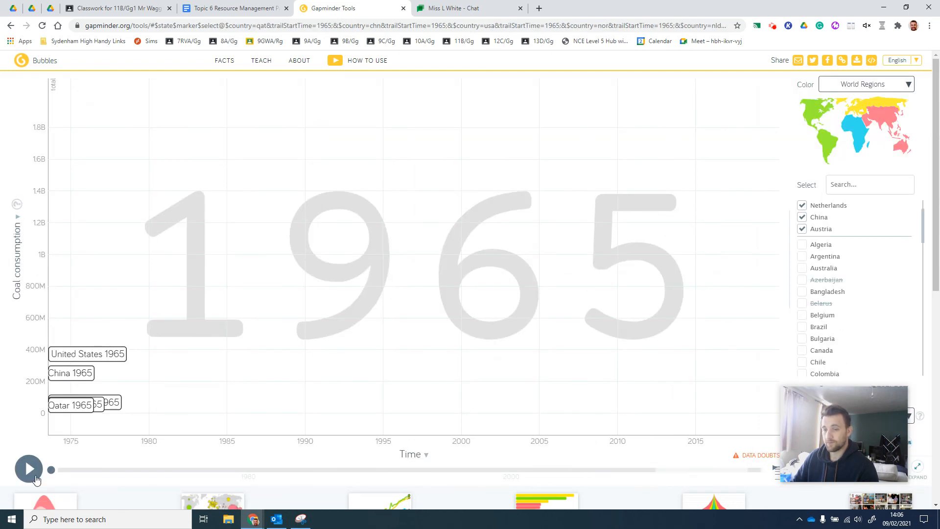
left_click(34, 476)
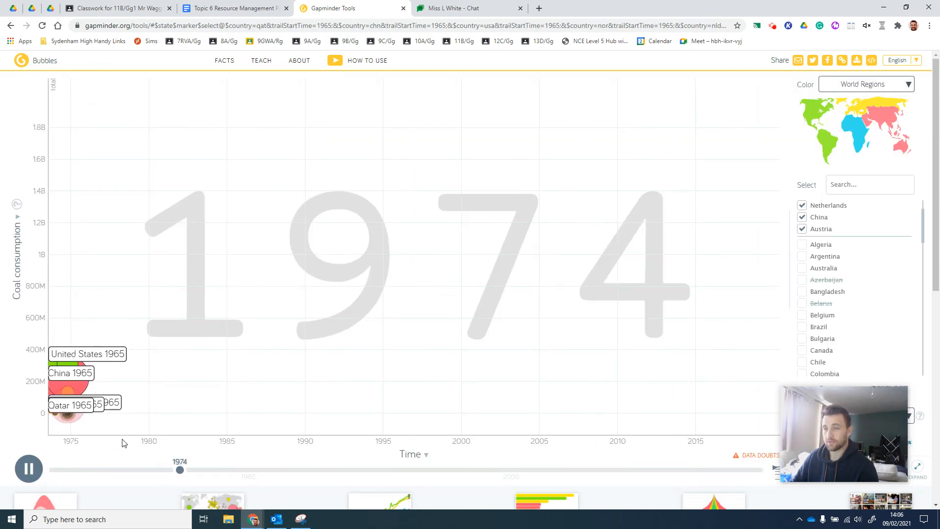